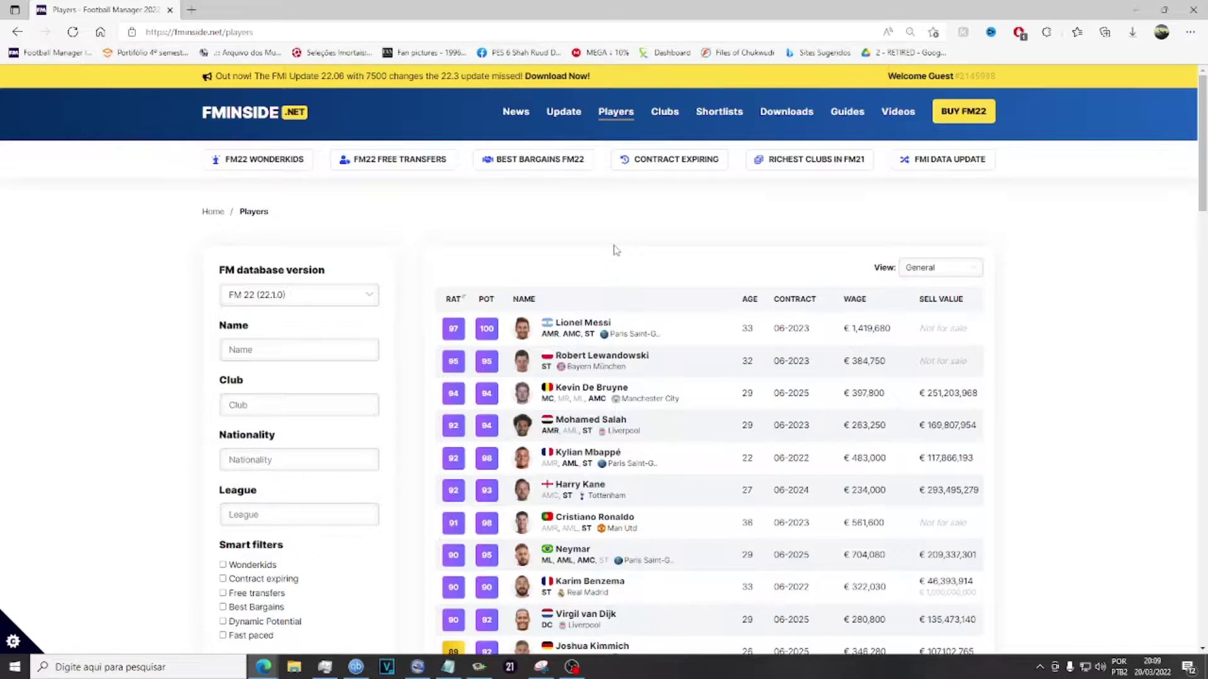
# Open Lionel Messi's FM 22 profile from the players list and highlight his listed positions.
pyautogui.click(583, 324)
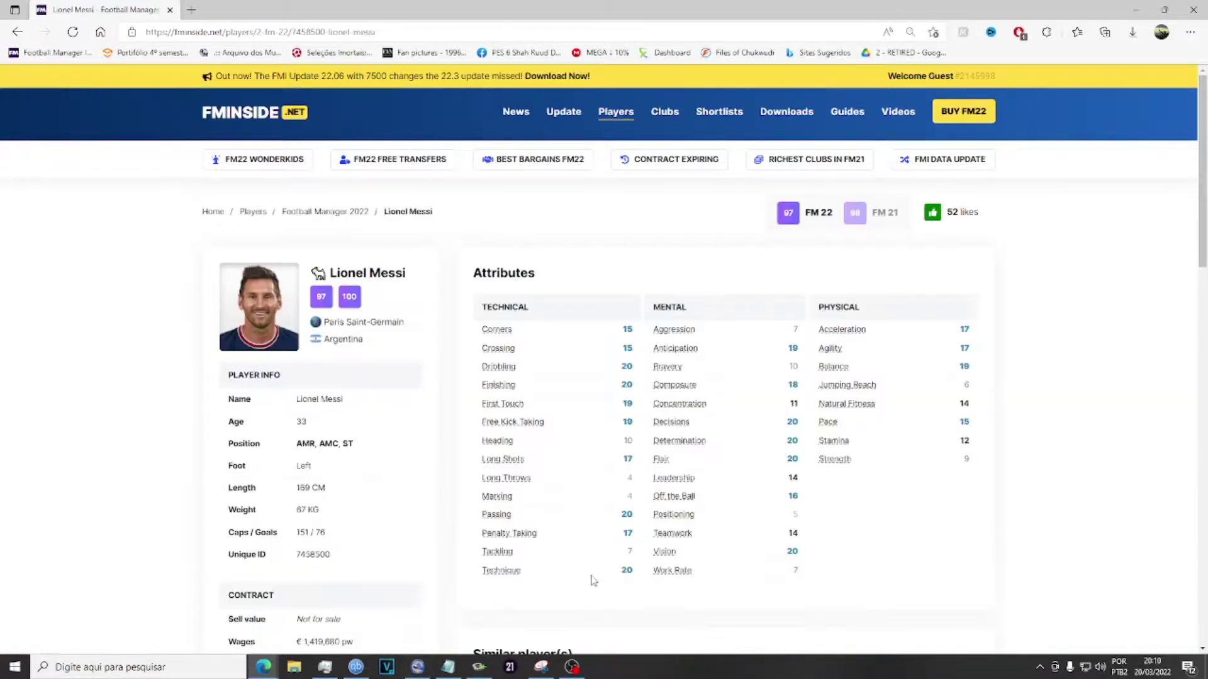
pyautogui.scroll(-1, 521, 484)
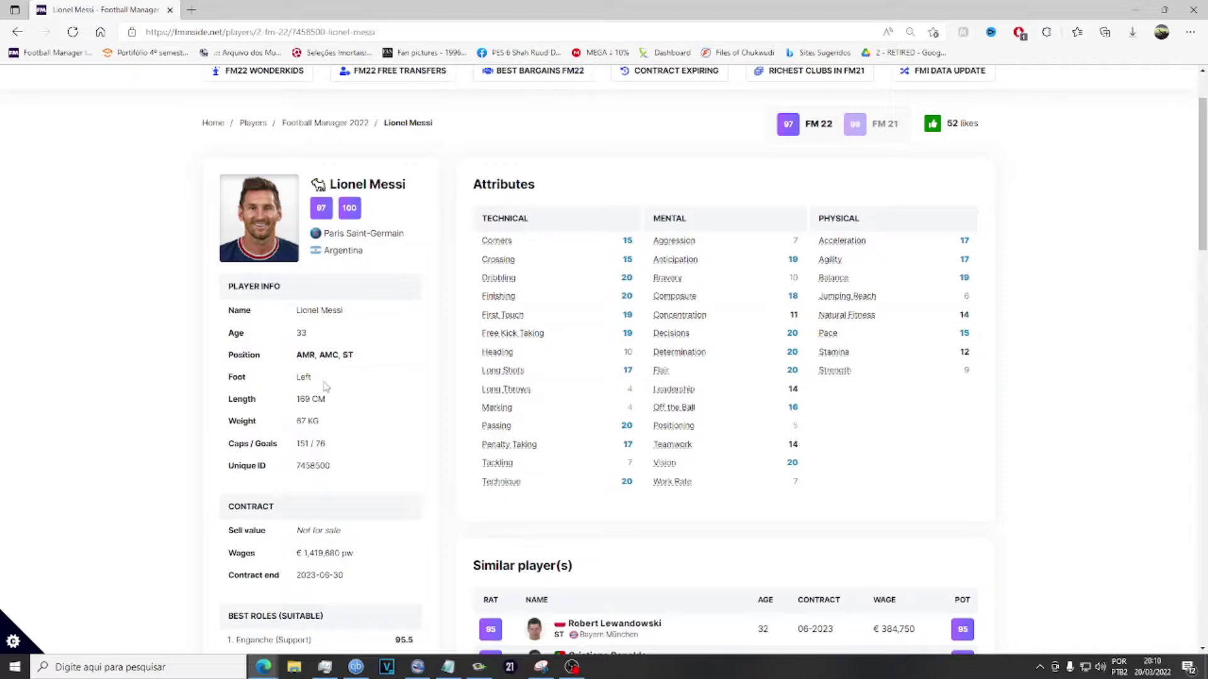
pyautogui.moveTo(295, 356); pyautogui.dragTo(353, 359)
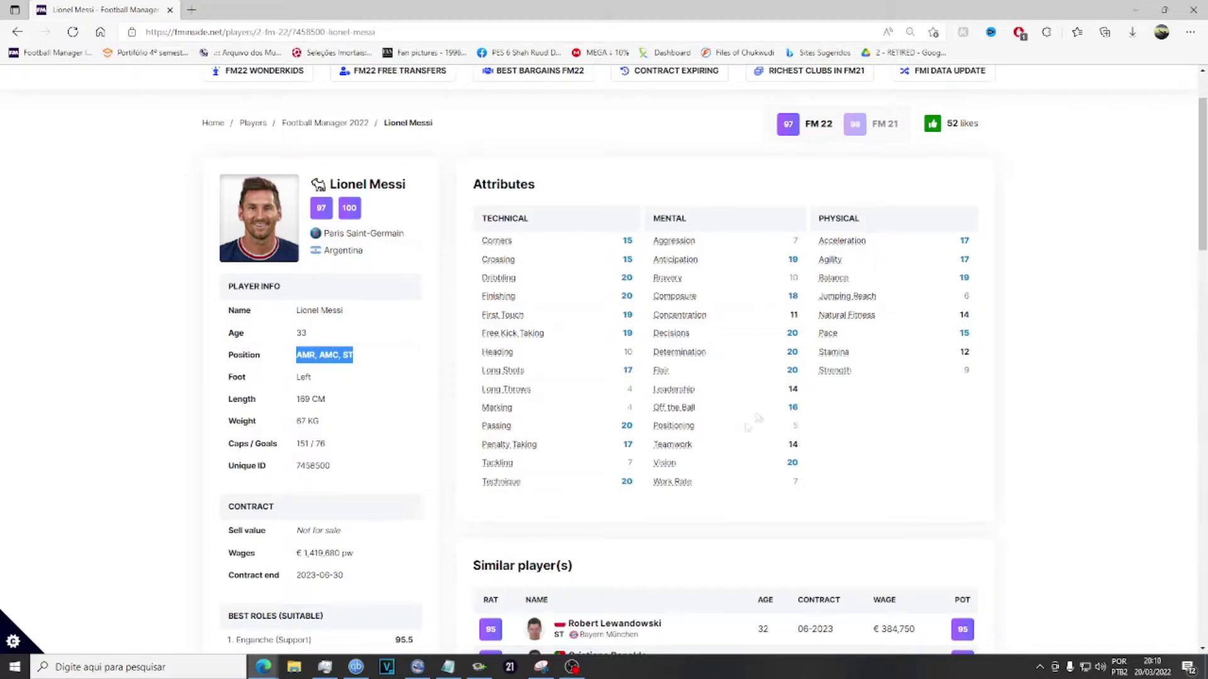
# Switch to PES 2013 Editor and open the FM stats converter for Al Ahly's player CODAX.
pyautogui.click(425, 670)
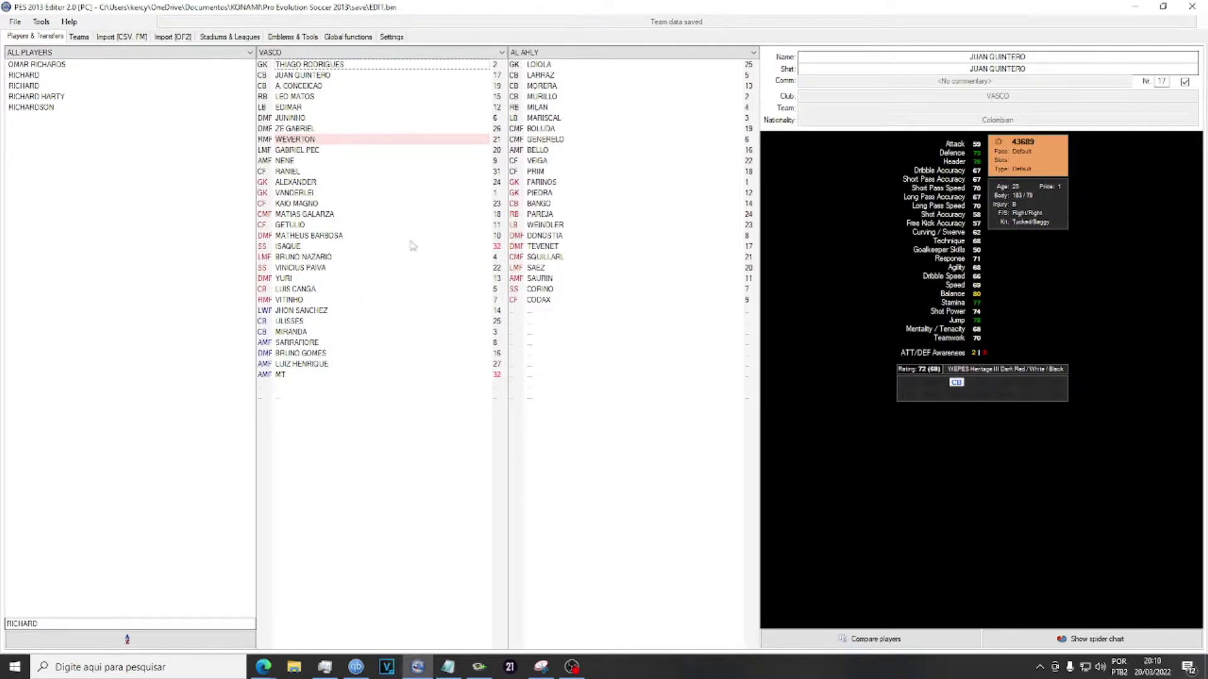
pyautogui.click(539, 300)
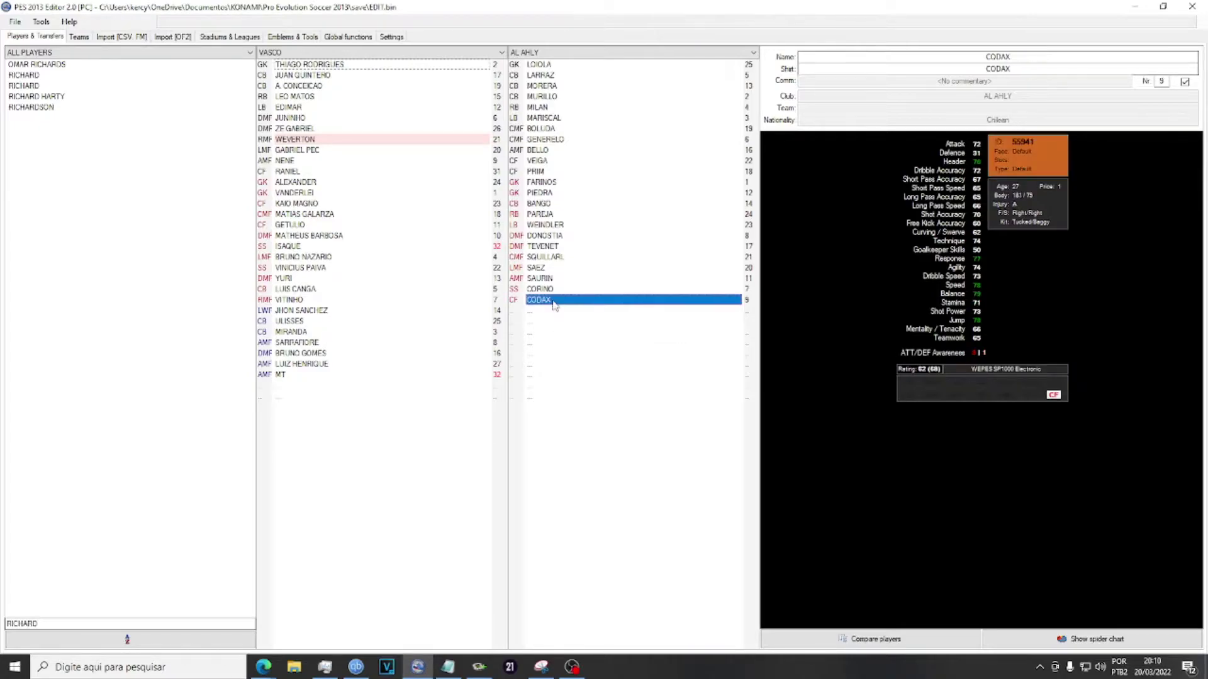
pyautogui.doubleClick(553, 301)
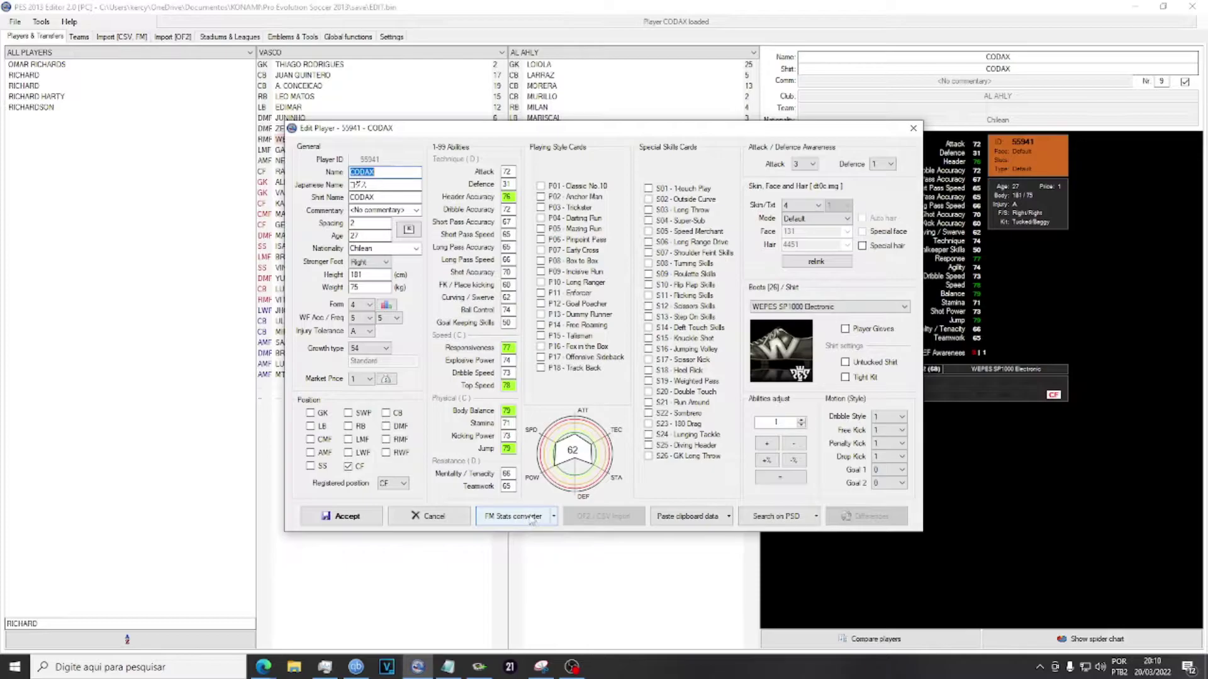
pyautogui.click(534, 517)
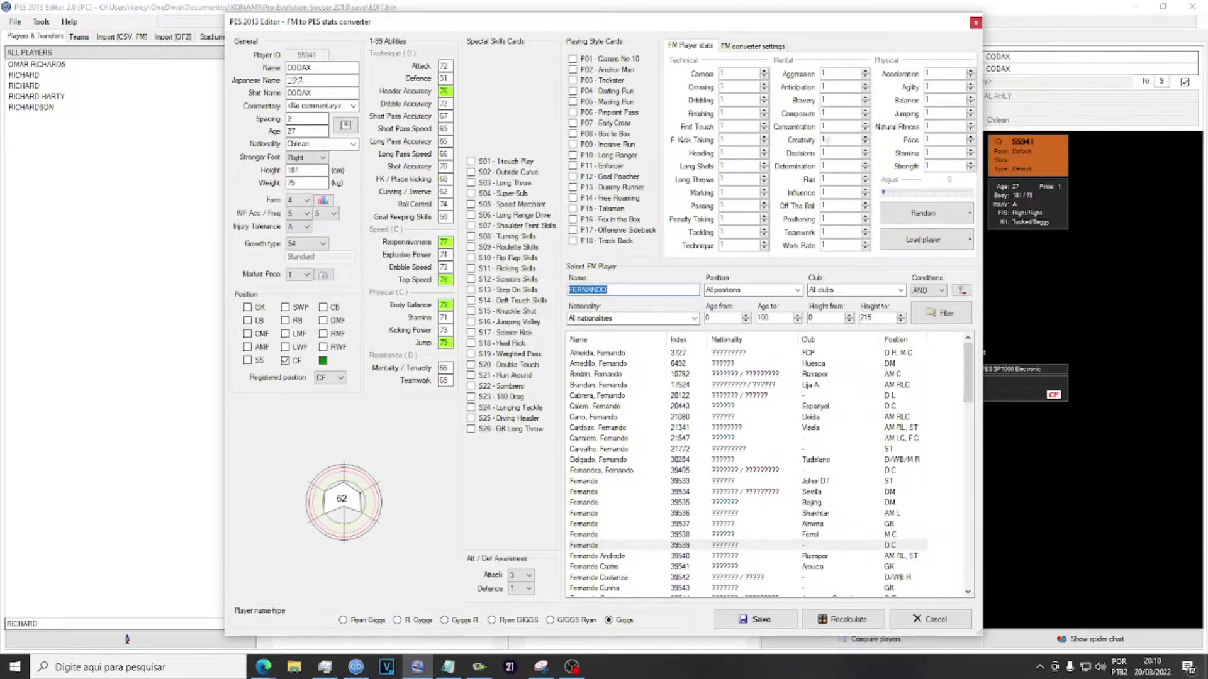
# Switch to the browser and tile Messi's attributes page over half the screen for side-by-side viewing.
pyautogui.click(277, 671)
pyautogui.click(328, 614)
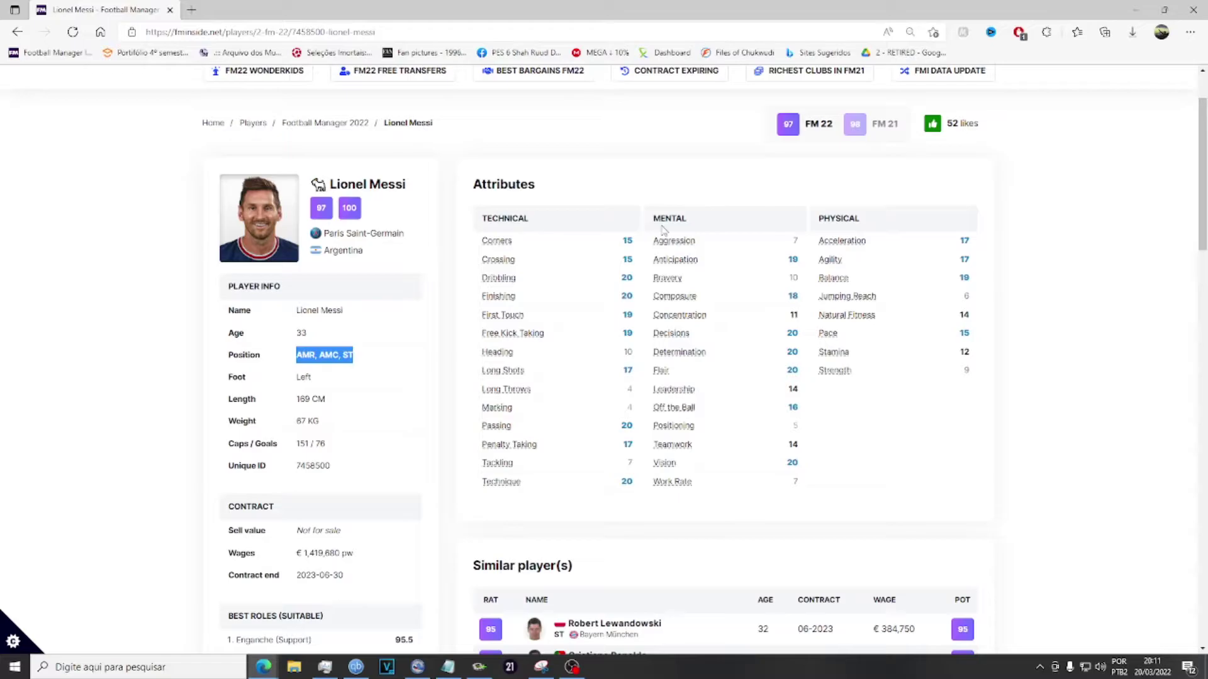
pyautogui.press('super+Right')
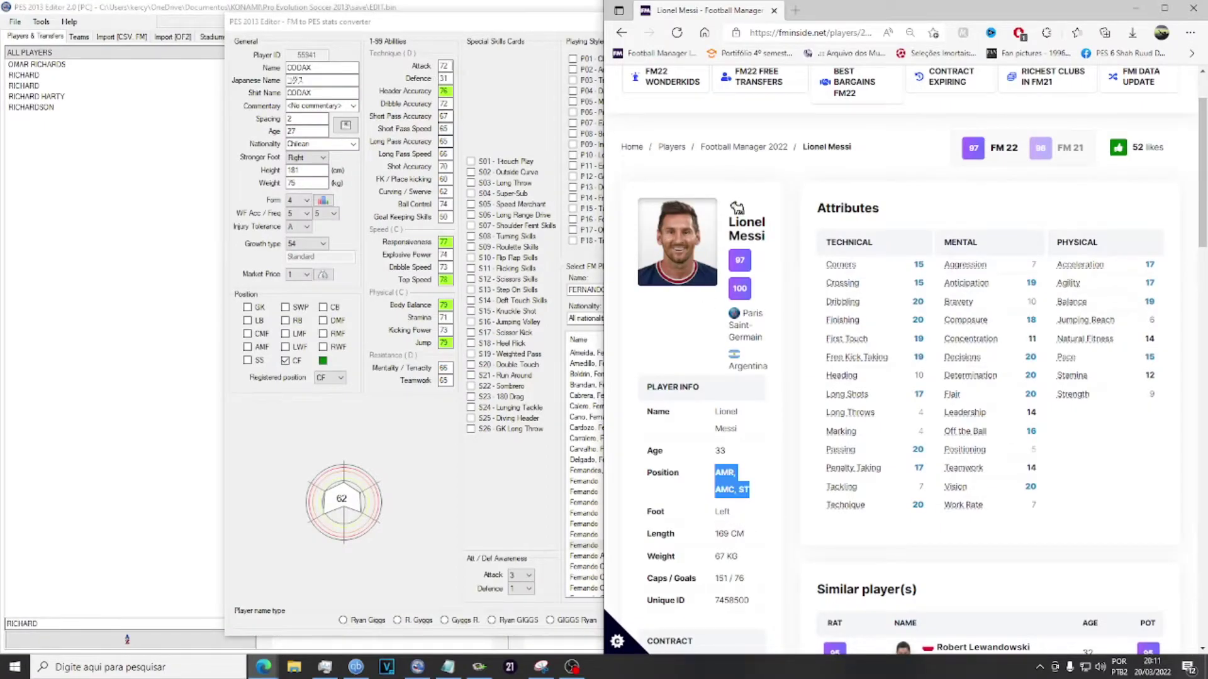
# Bring the FM to PES stats converter forward, then reposition and resize its window so the FM player stats fit.
pyautogui.click(507, 36)
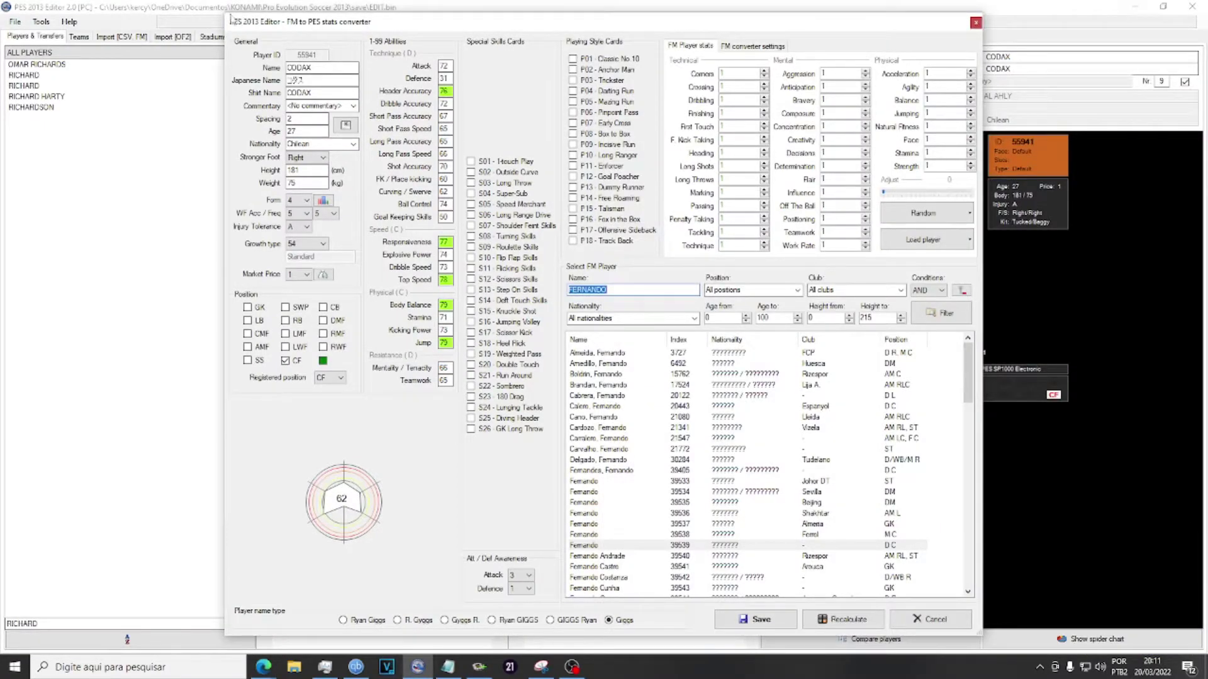
pyautogui.moveTo(225, 11); pyautogui.dragTo(360, 90)
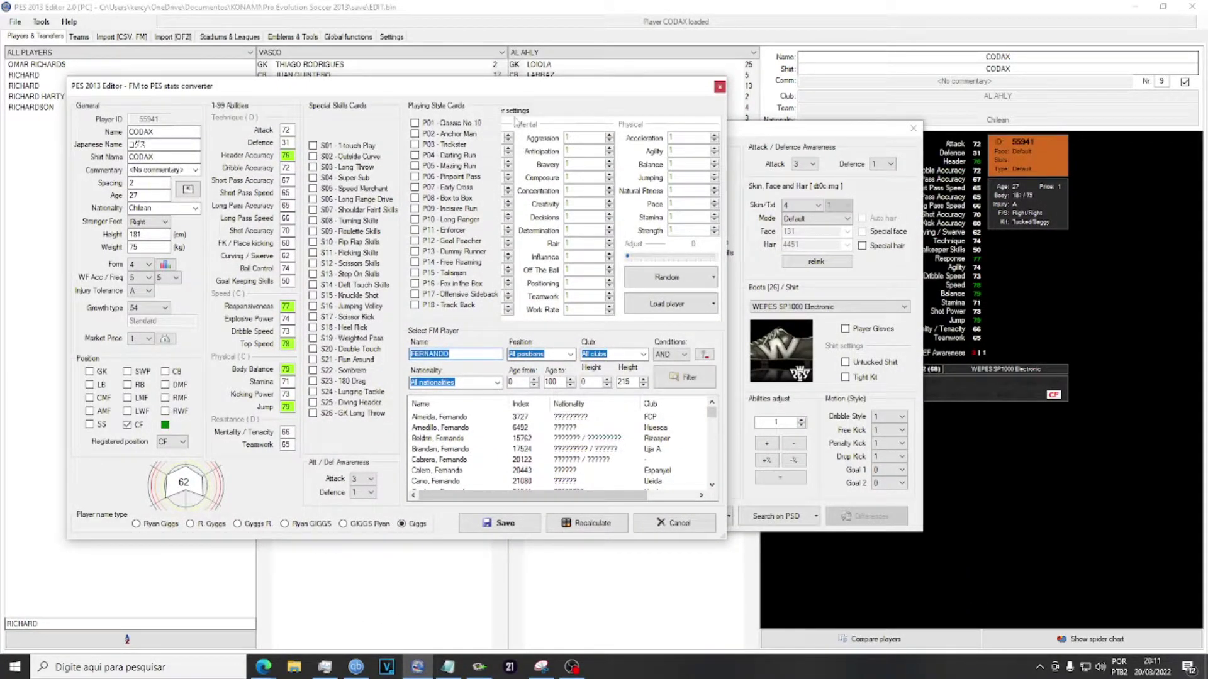
pyautogui.moveTo(725, 538); pyautogui.dragTo(863, 573)
# Enter technical FM stats of 15 for Corners and 20 for Crossing.
pyautogui.click(616, 139)
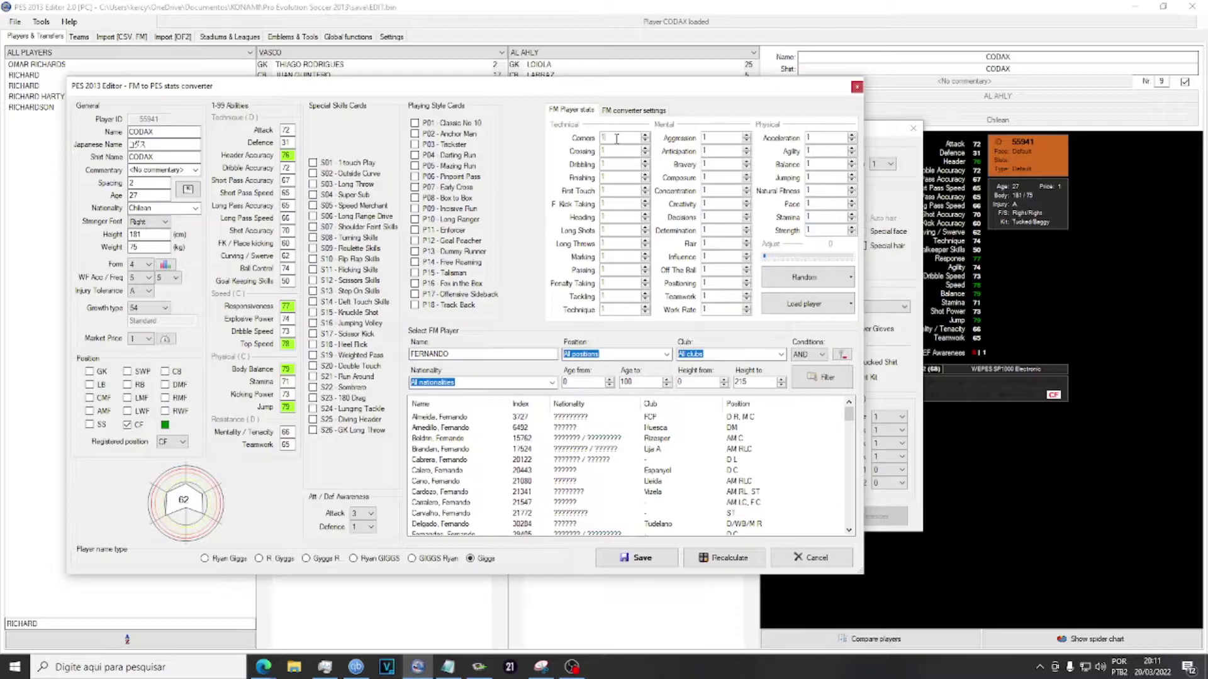
pyautogui.write('15')
pyautogui.press('BackSpace')
pyautogui.press('BackSpace')
pyautogui.click(606, 150)
pyautogui.write('20')
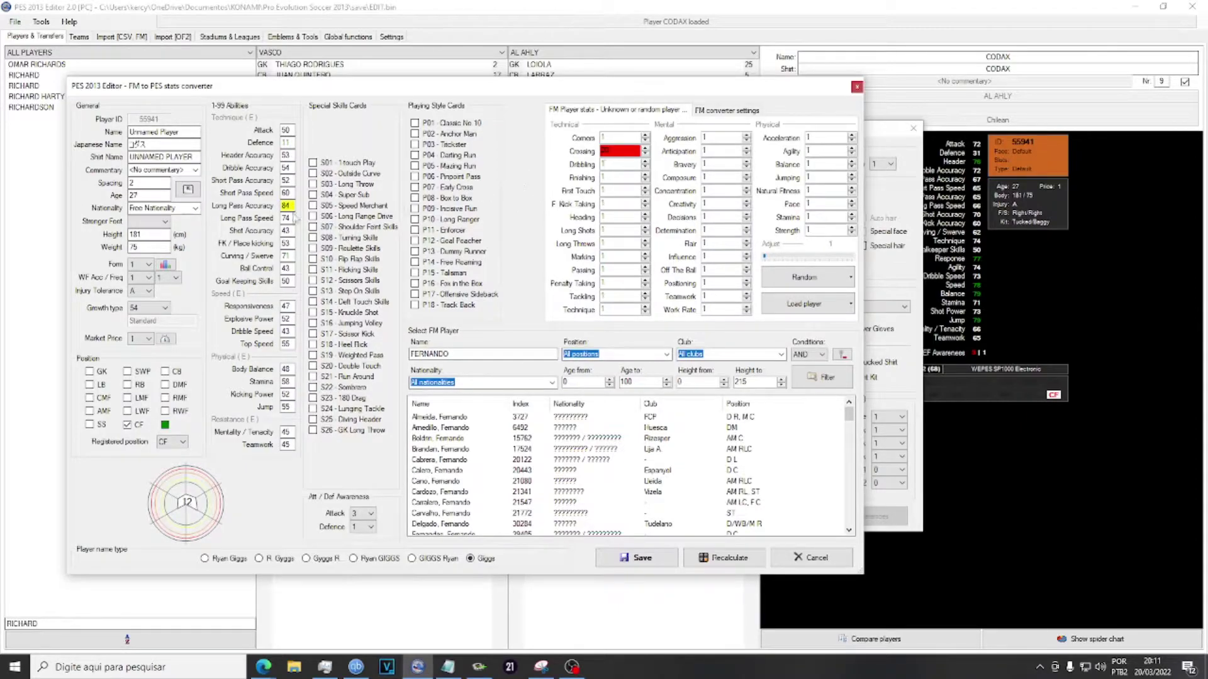
pyautogui.click(288, 206)
# Set Dribbling to 13, Finishing to 12, First Touch to 14 and Free Kick Taking to 15.
pyautogui.click(610, 165)
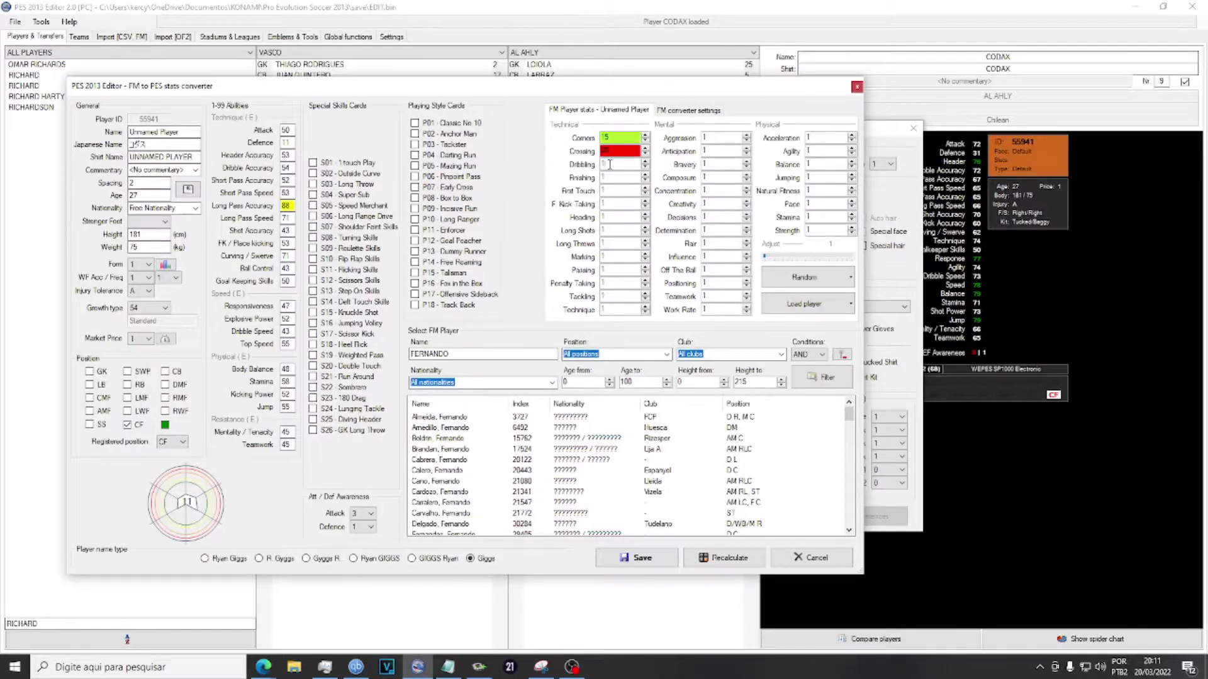
pyautogui.click(614, 179)
pyautogui.click(627, 190)
pyautogui.write('4')
pyautogui.click(627, 202)
pyautogui.write('15')
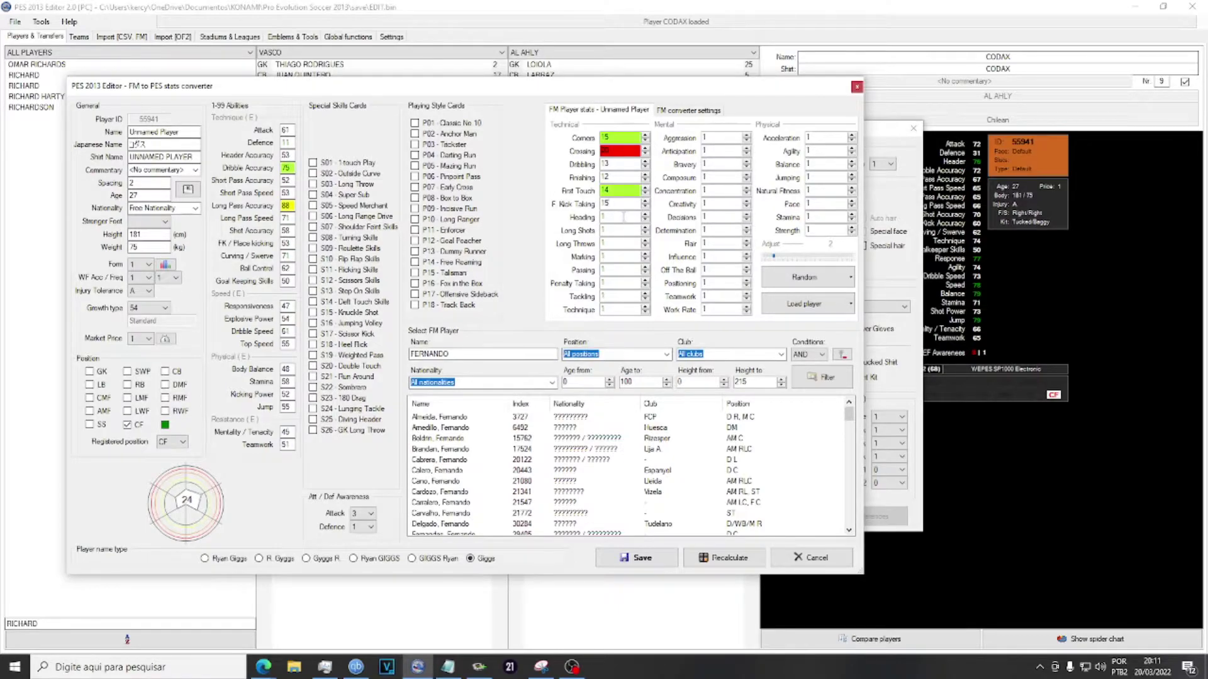
# Set Heading to 10, Long Shots to 13, Long Throws to 18 and Marking to 17.
pyautogui.press('Tab')
pyautogui.write('10')
pyautogui.press('Tab')
pyautogui.write('13')
pyautogui.click(620, 242)
pyautogui.write('18')
pyautogui.press('Tab')
pyautogui.write('17')
# Set Tackling to 12, Passing to 14, Penalty Taking to 15 and Technique to 19.
pyautogui.click(616, 295)
pyautogui.write('12')
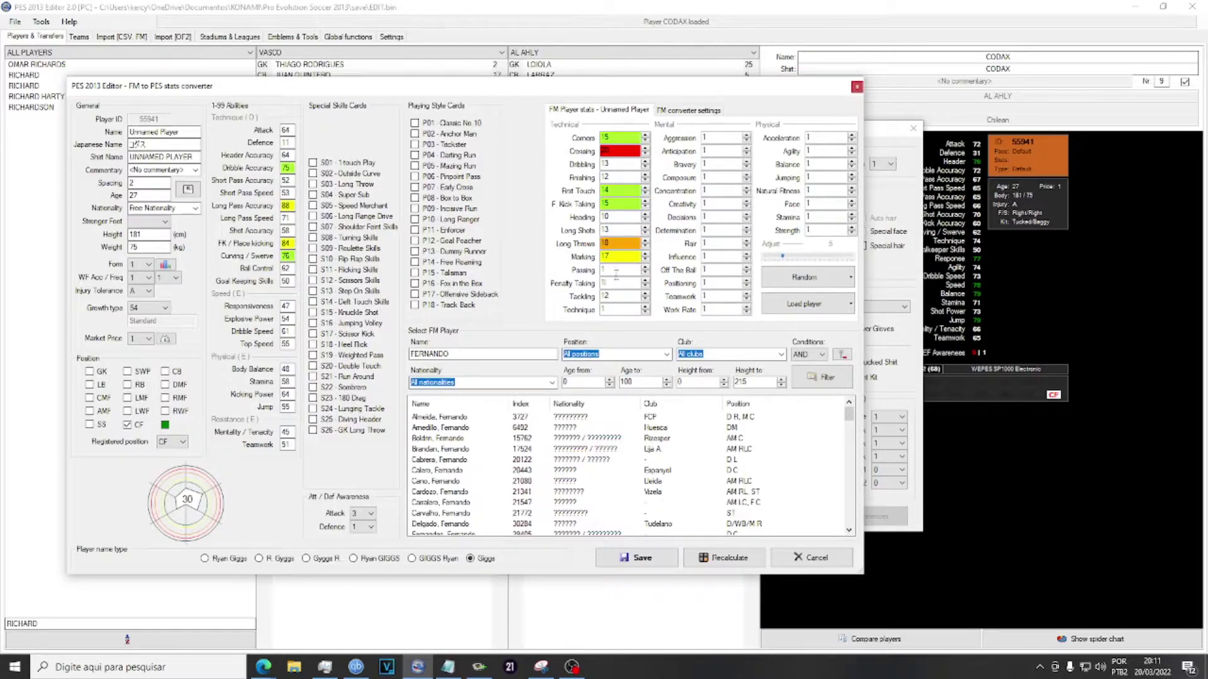
pyautogui.click(616, 271)
pyautogui.write('14')
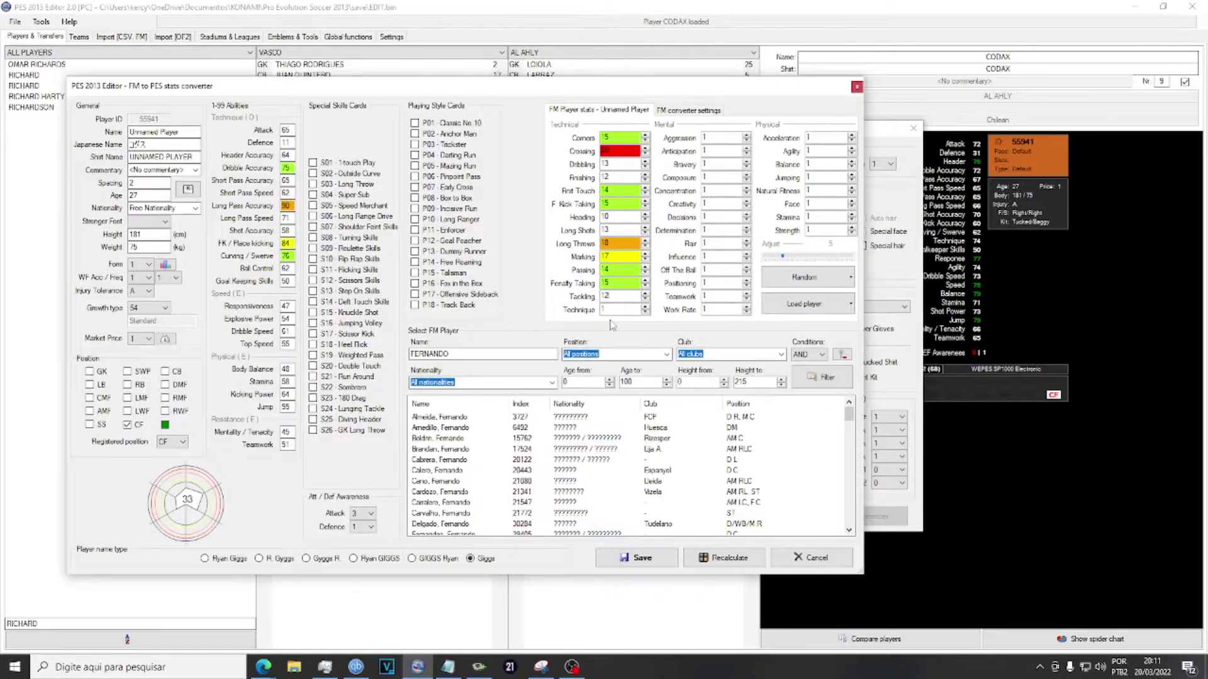
pyautogui.click(614, 309)
pyautogui.write('19')
# Set the mental stats Aggression to 17, Anticipation to 15 and Bravery to 16.
pyautogui.click(728, 138)
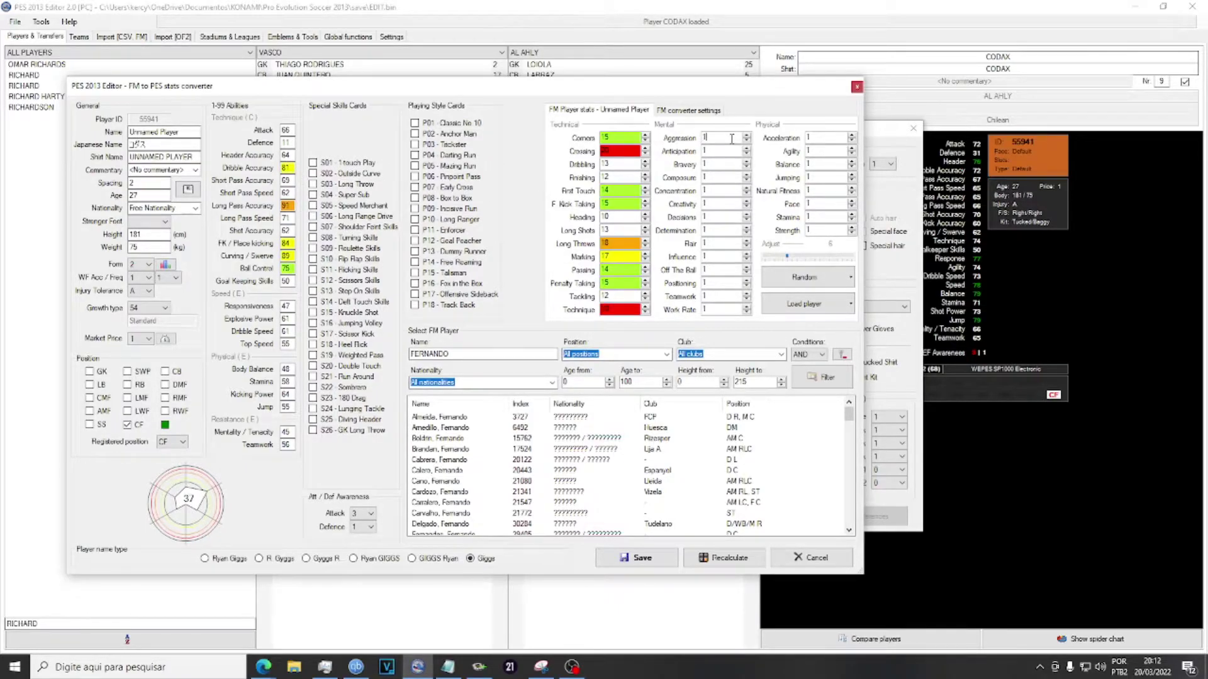
pyautogui.write('7')
pyautogui.press('Tab')
pyautogui.write('15')
pyautogui.click(737, 163)
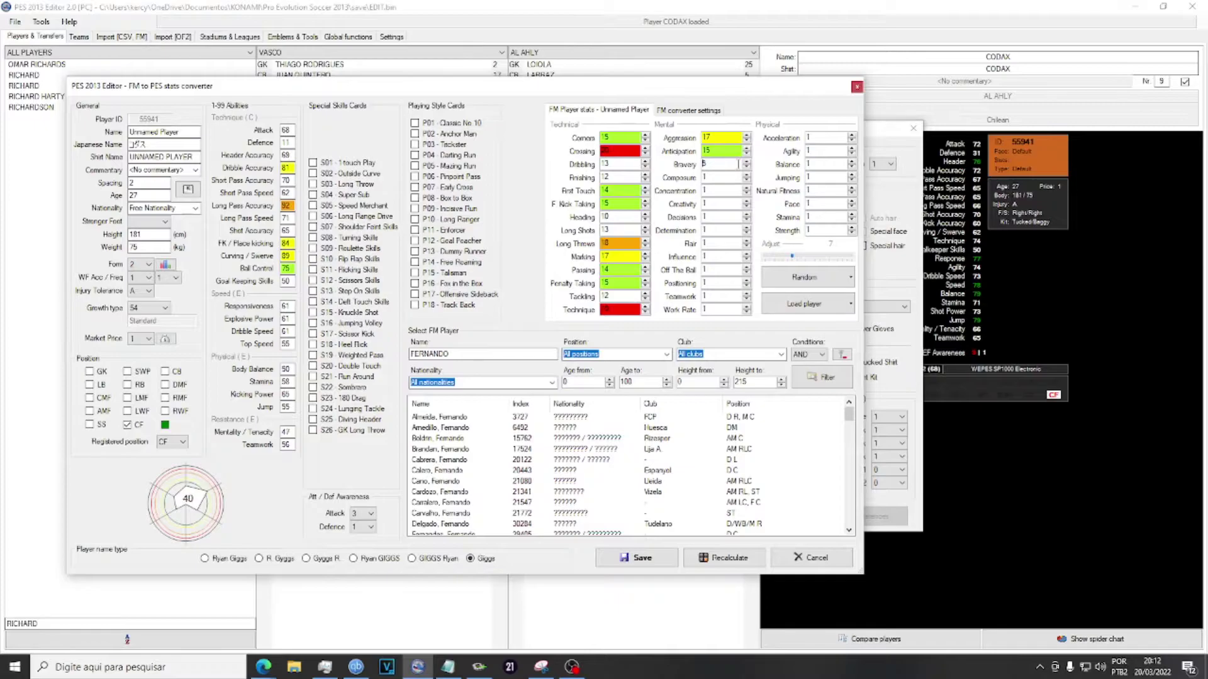
pyautogui.write('6')
# Set Composure to 11, Concentration to 12 and Creativity to 13.
pyautogui.click(721, 178)
pyautogui.write('22')
pyautogui.click(722, 204)
pyautogui.write('3')
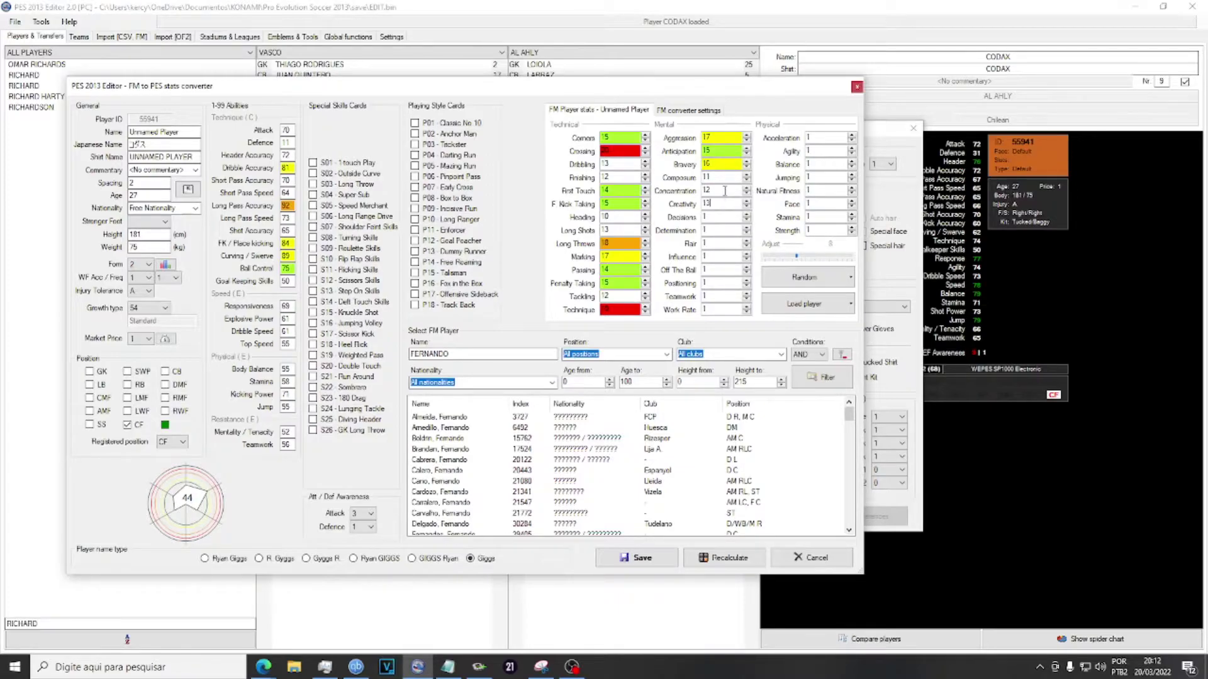
# Set Decisions to 15, Determination to 18, Influence to 17 and Flair to 18.
pyautogui.click(725, 229)
pyautogui.write('8')
pyautogui.click(720, 256)
pyautogui.write('7')
pyautogui.click(717, 243)
pyautogui.write('8')
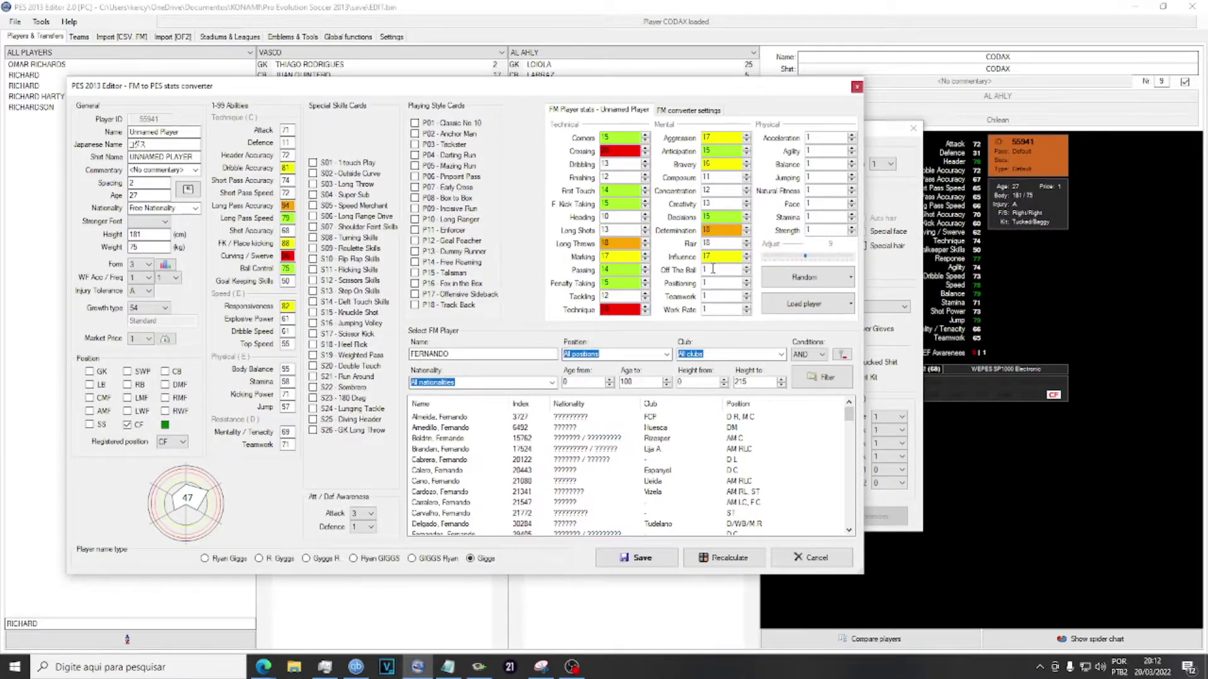
# Set Off The Ball to 17, Teamwork to 17, Positioning to 15 and Work Rate to 13.
pyautogui.click(713, 269)
pyautogui.write('7')
pyautogui.click(715, 296)
pyautogui.write('7')
pyautogui.click(711, 283)
pyautogui.write('5')
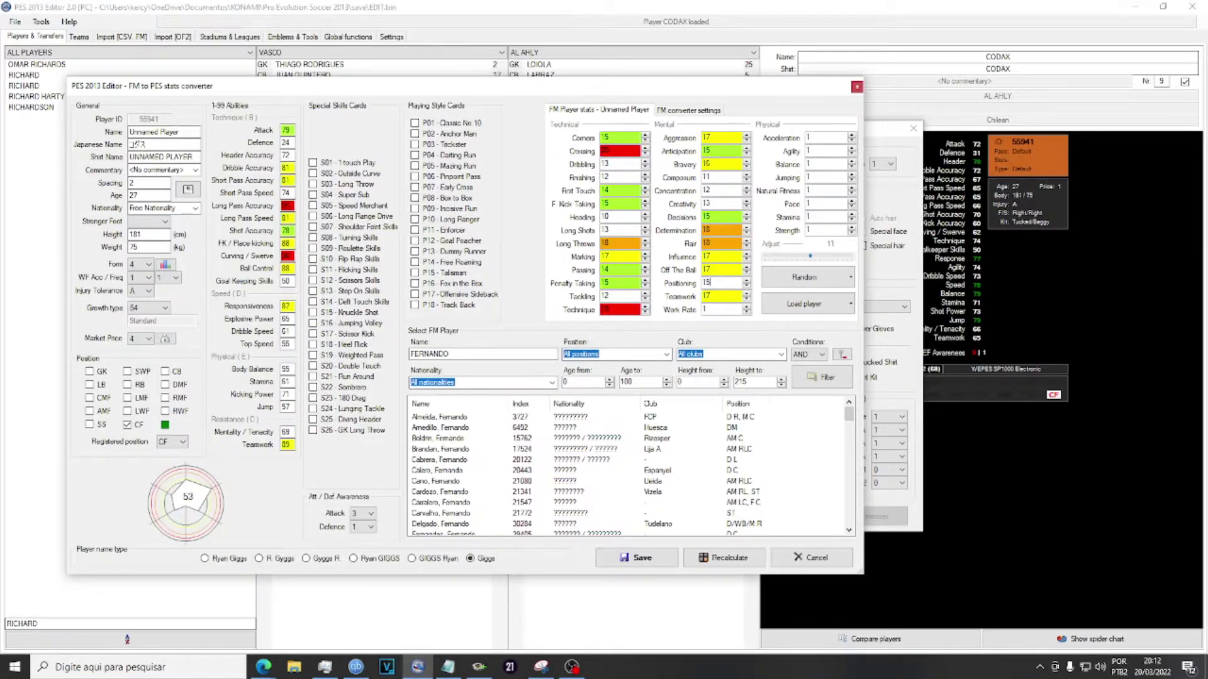
pyautogui.click(714, 309)
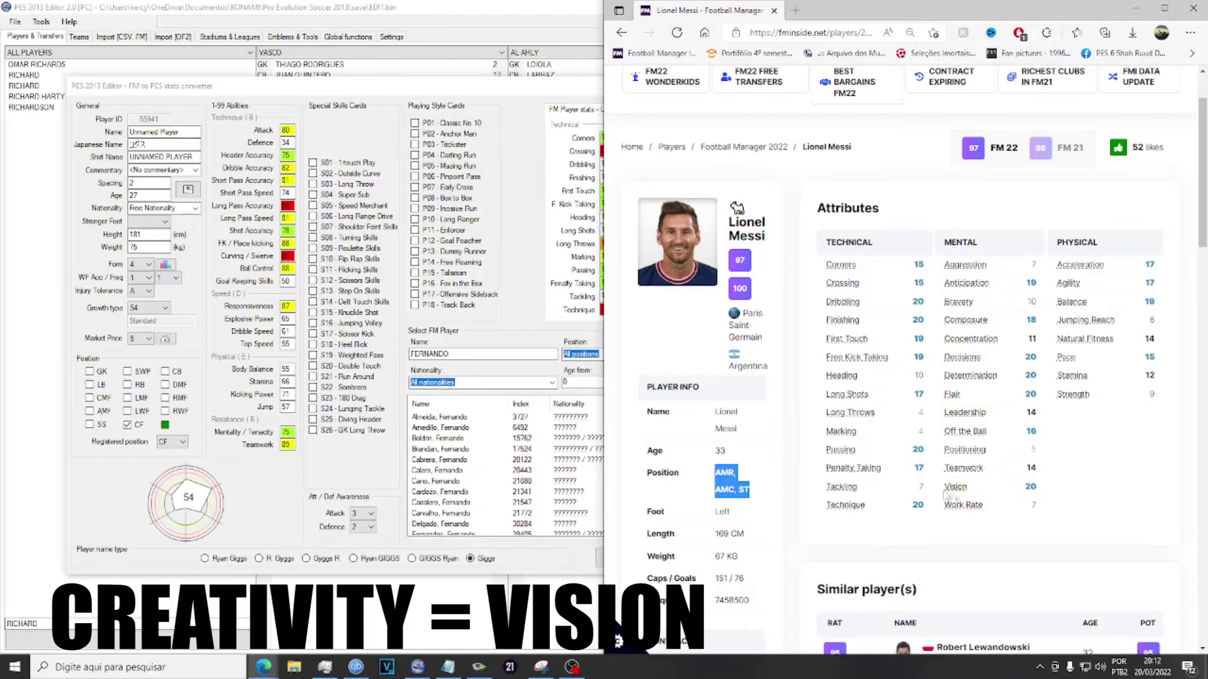
# Compare the converter's Creativity and Influence stats with Vision and Leadership on Messi's attributes page.
pyautogui.moveTo(957, 492)
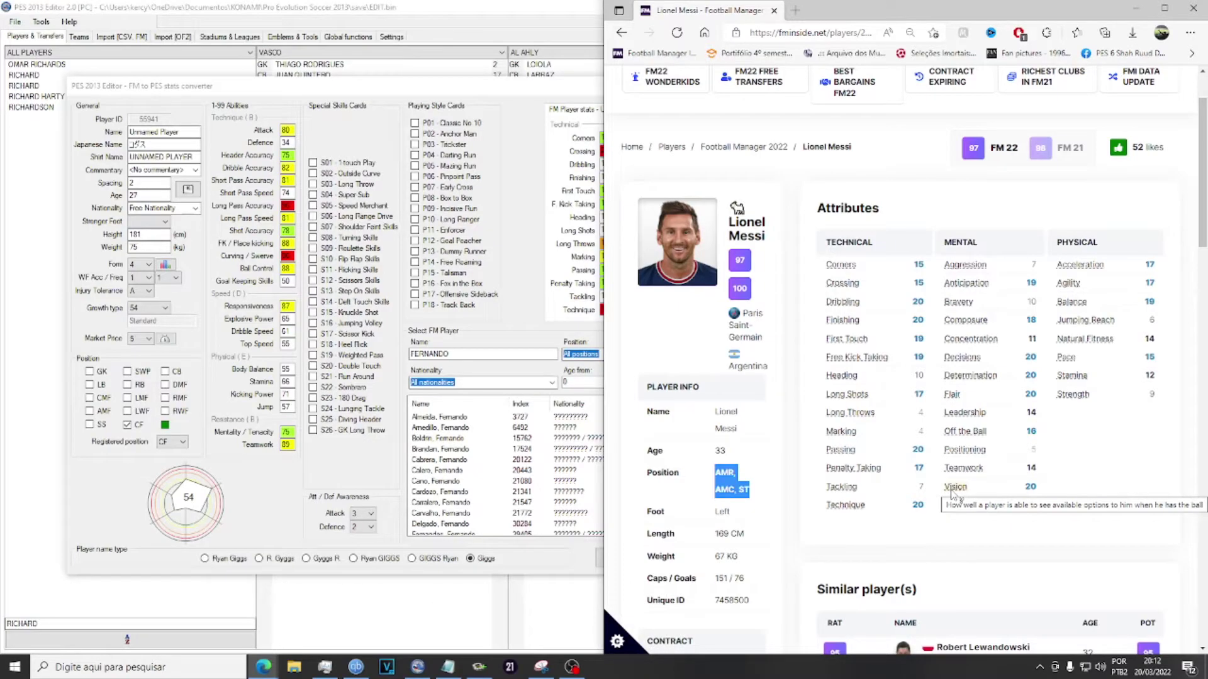
pyautogui.click(590, 341)
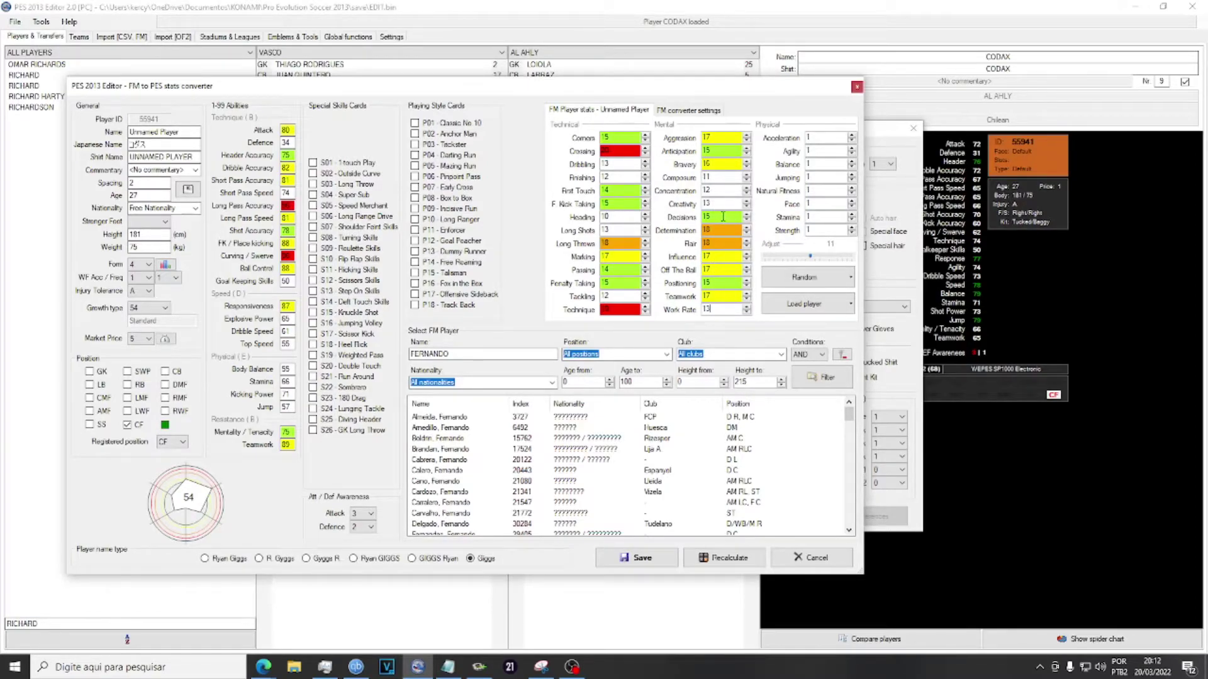
pyautogui.moveTo(712, 215); pyautogui.dragTo(703, 216)
pyautogui.moveTo(717, 258); pyautogui.dragTo(686, 261)
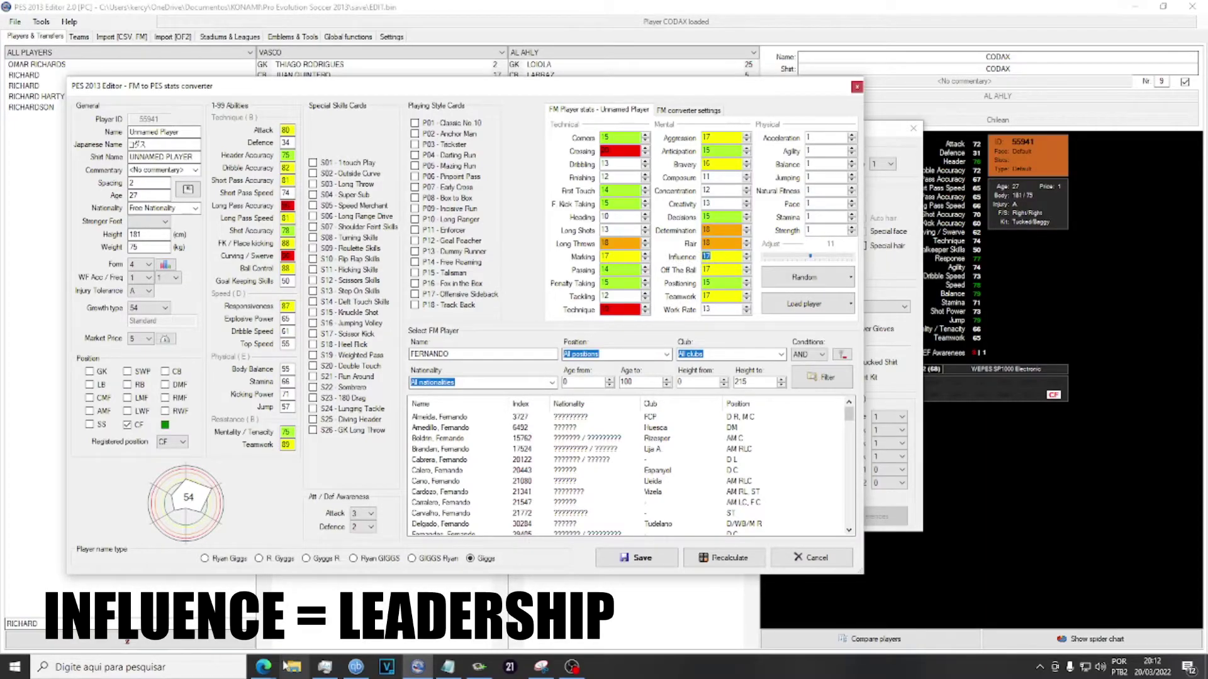
pyautogui.click(263, 667)
pyautogui.click(318, 636)
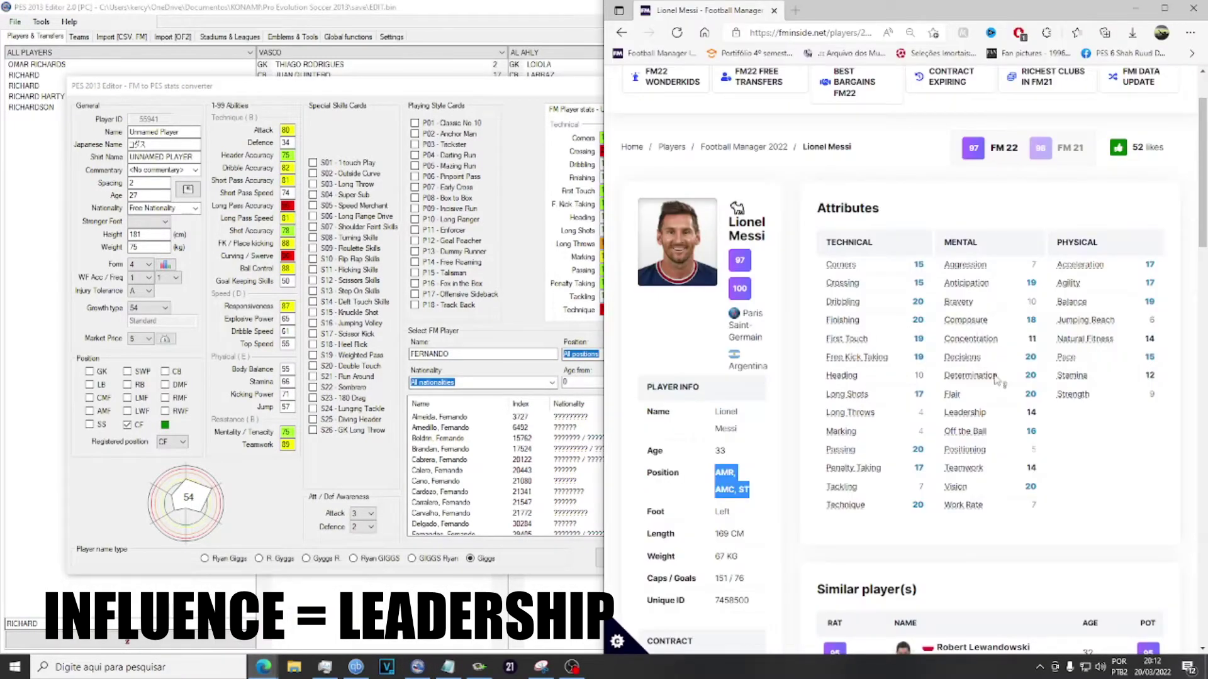
pyautogui.moveTo(972, 419)
pyautogui.click(573, 285)
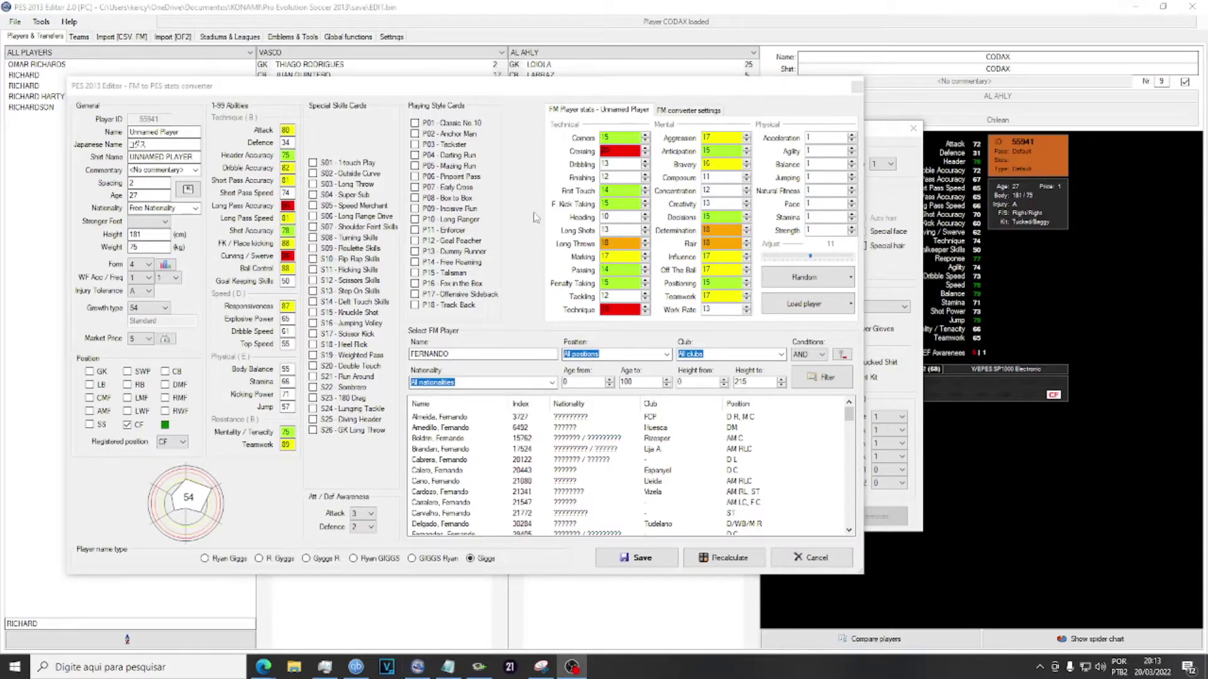
# Set the physical stats Acceleration to 12, Agility to 16, Balance to 13 and Jumping to 15.
pyautogui.click(833, 137)
pyautogui.write('2')
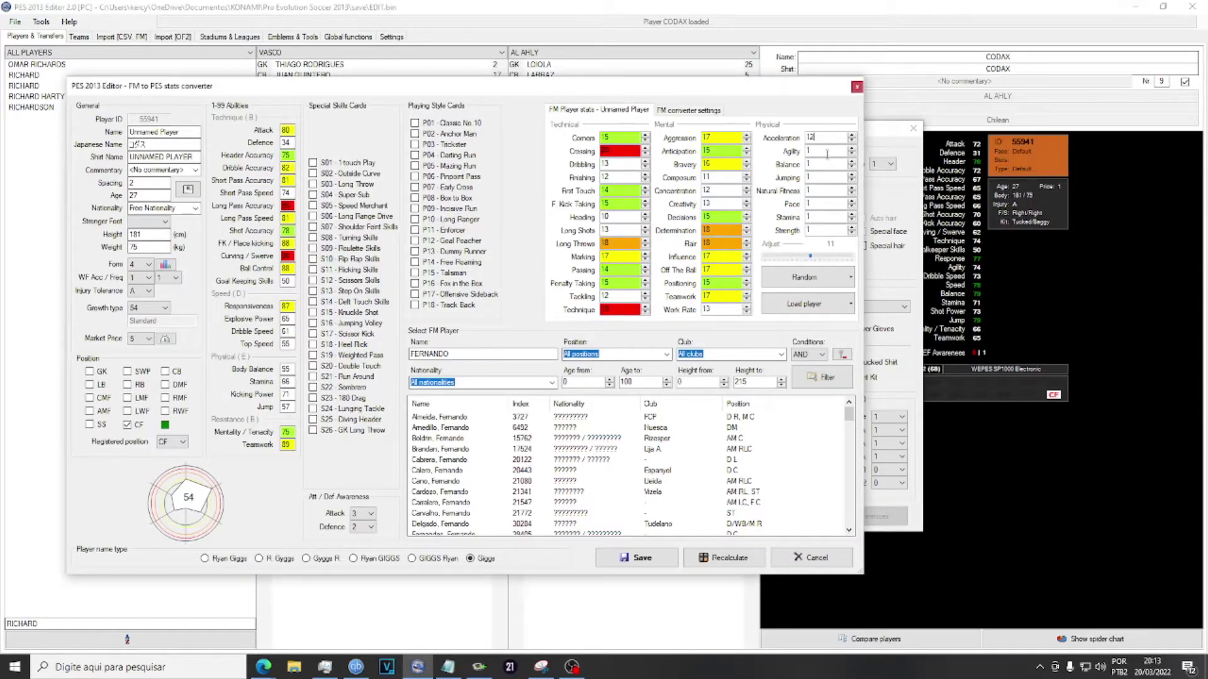
pyautogui.press('Tab')
pyautogui.write('6')
pyautogui.press('Tab')
pyautogui.write('3')
pyautogui.press('Tab')
pyautogui.write('5')
# Set Natural Fitness to 14, Pace to 12, Stamina to 14 and Strength to 17.
pyautogui.press('Tab')
pyautogui.write('4')
pyautogui.press('Tab')
pyautogui.write('2')
pyautogui.press('Tab')
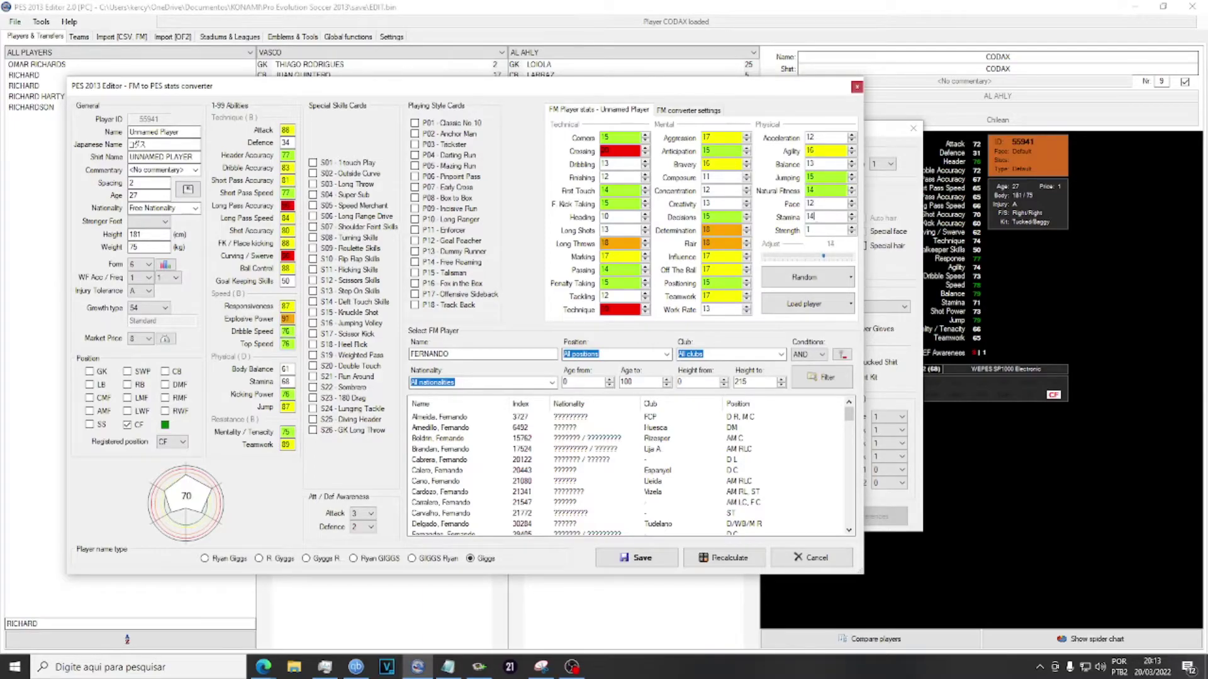
pyautogui.write('4')
pyautogui.press('Tab')
pyautogui.write('7')
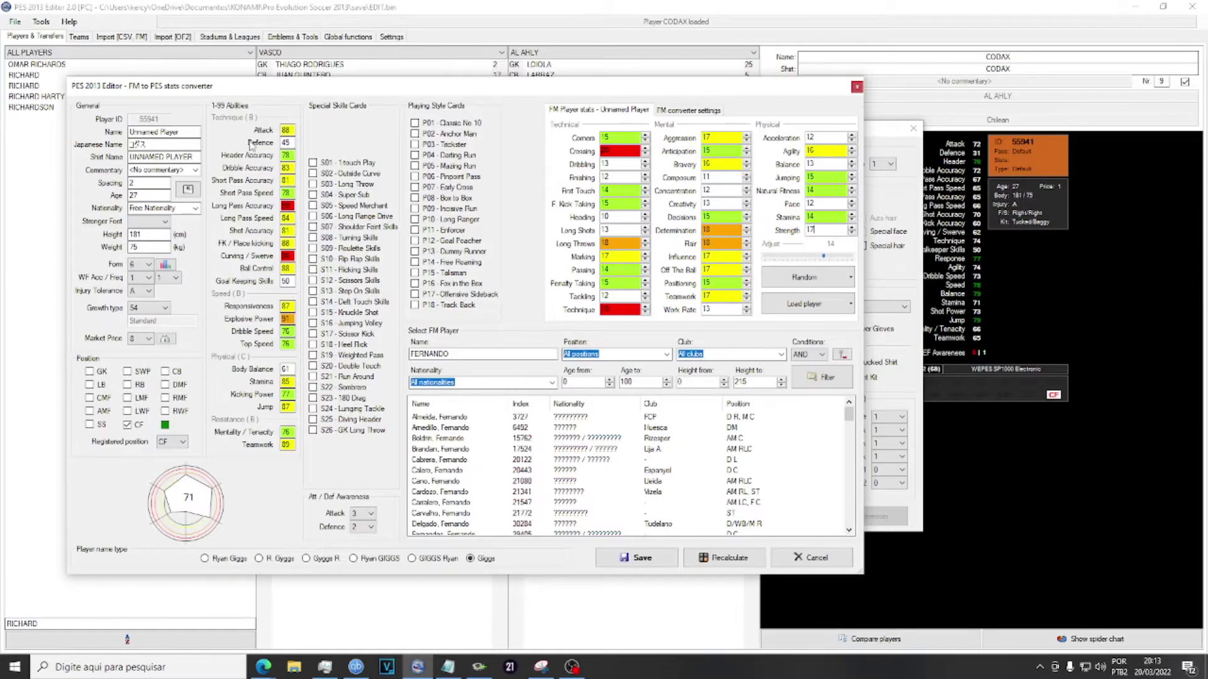
# Set the player's stronger foot to Right in the general details.
pyautogui.moveTo(252, 145)
pyautogui.moveTo(454, 147)
pyautogui.click(168, 131)
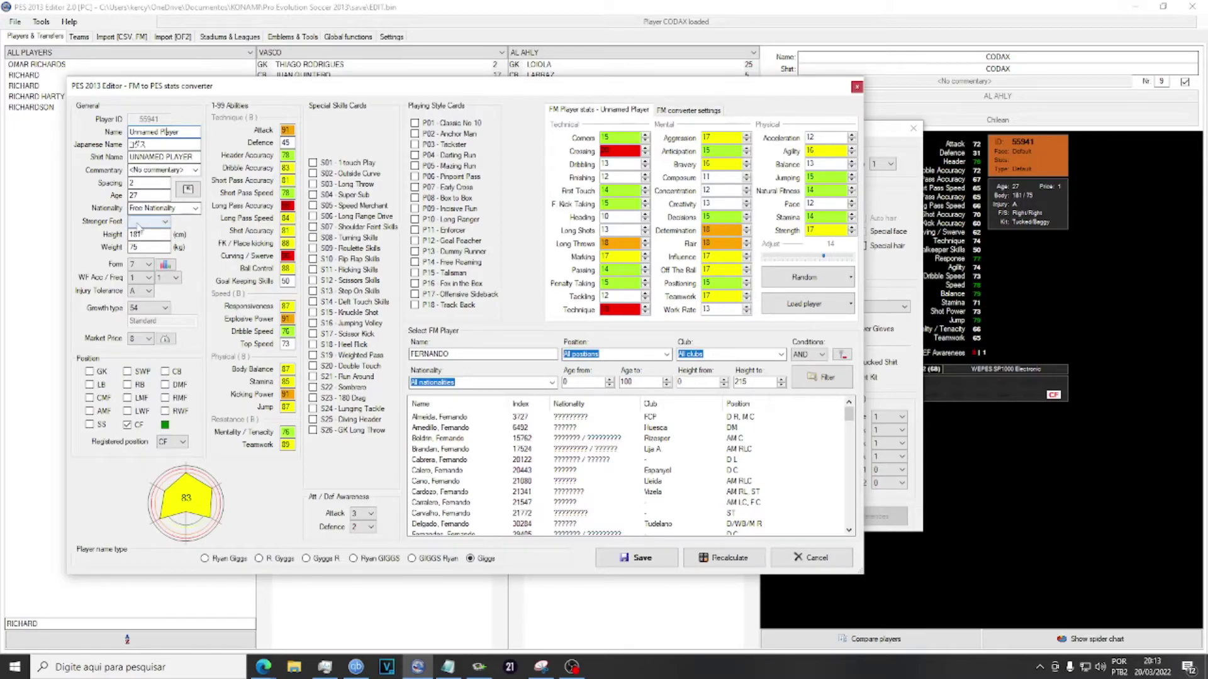
pyautogui.click(143, 222)
pyautogui.click(137, 234)
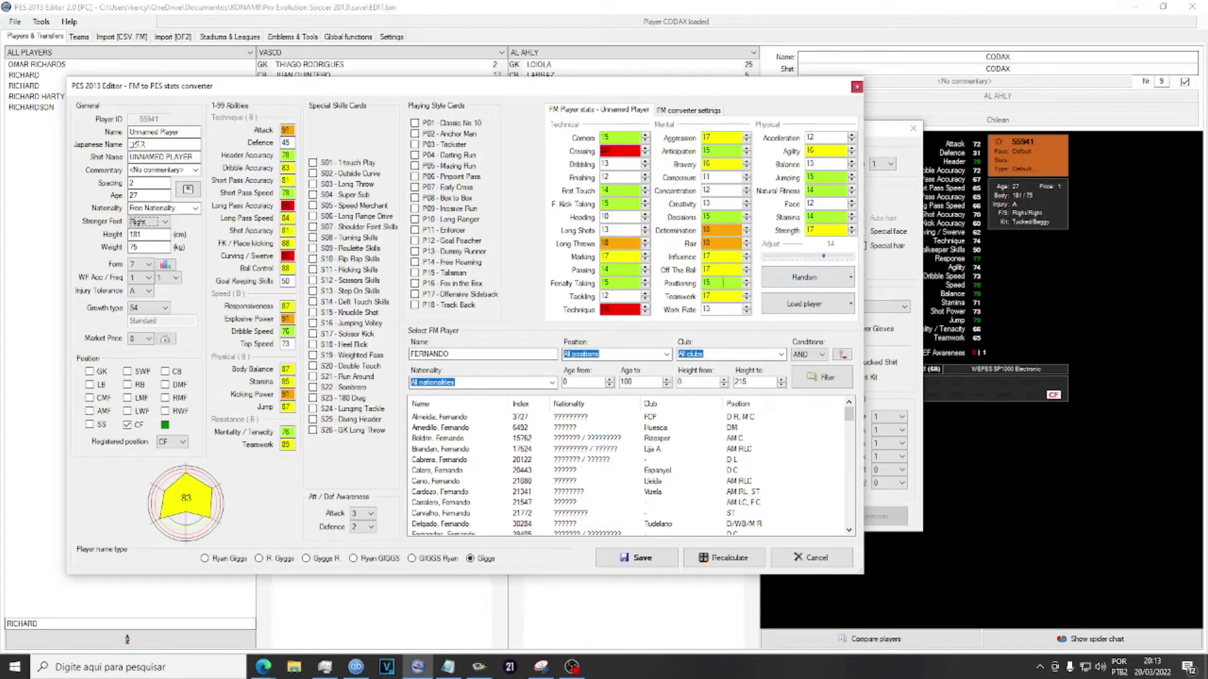
# Generate random FM player stats several times over, replacing the manually entered ones.
pyautogui.click(805, 277)
pyautogui.click(804, 278)
pyautogui.click(804, 281)
pyautogui.click(804, 280)
pyautogui.click(804, 281)
pyautogui.click(803, 282)
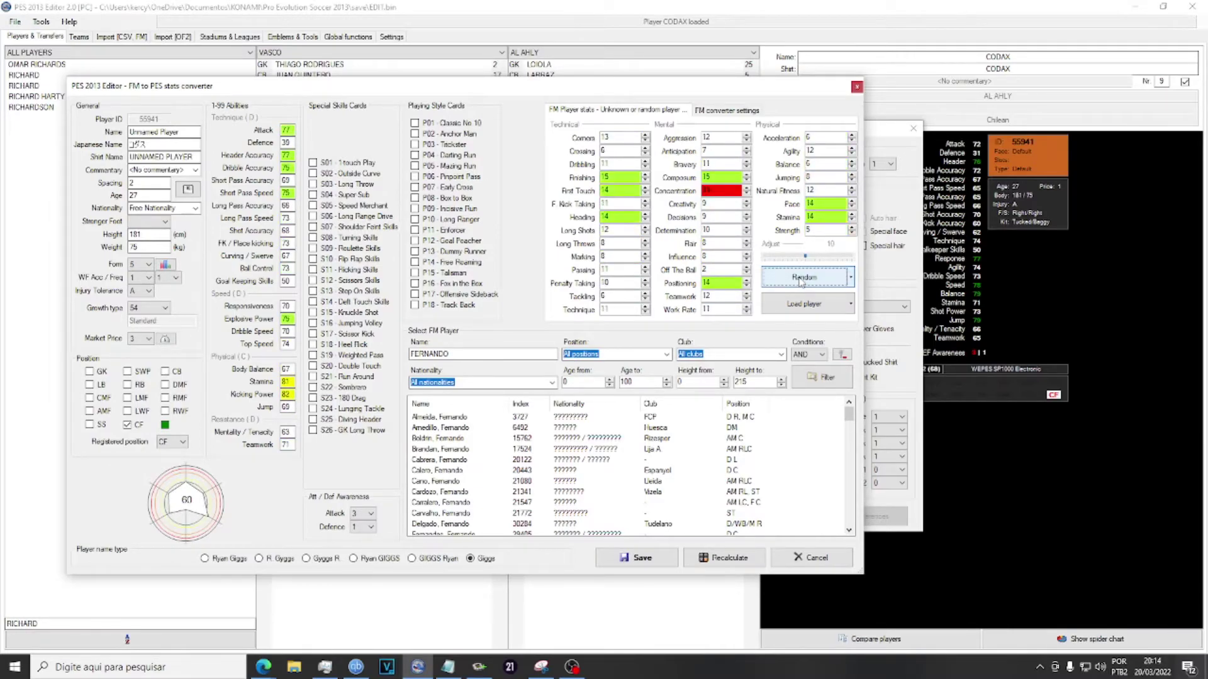
pyautogui.click(802, 282)
pyautogui.click(801, 283)
pyautogui.click(801, 283)
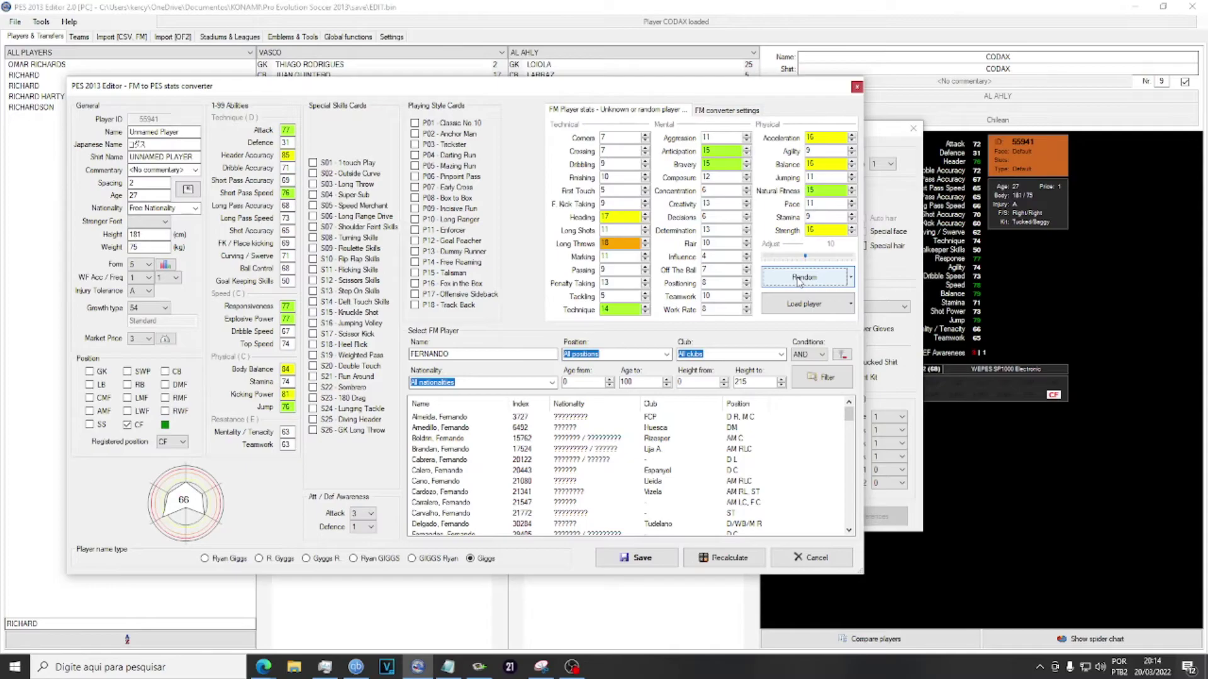
# Generate more random FM player stats and try overall adjustment levels of 15, 14, the maximum and 10.
pyautogui.click(800, 280)
pyautogui.click(800, 279)
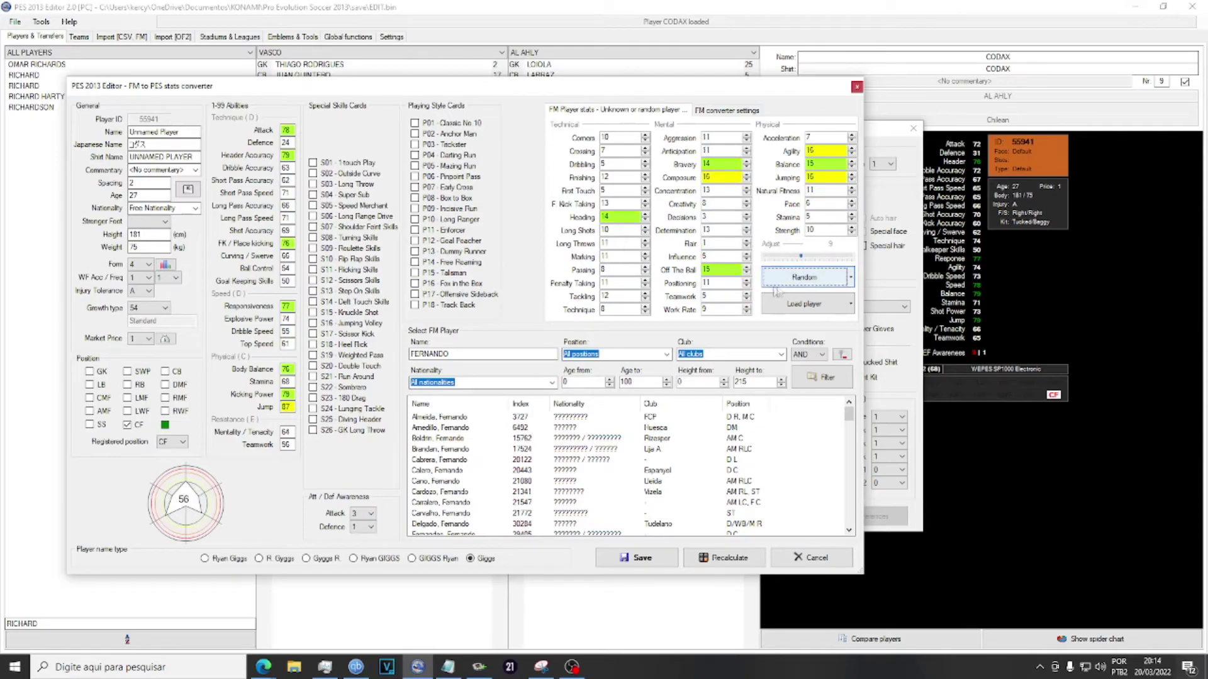
pyautogui.click(815, 278)
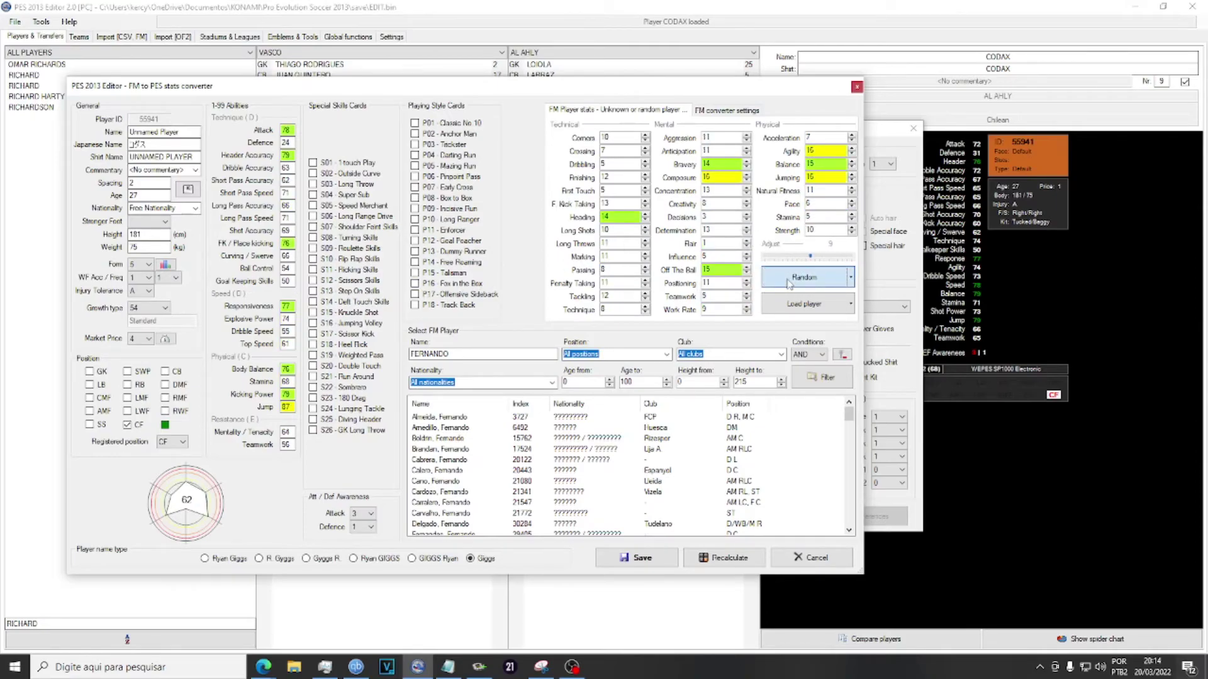
pyautogui.moveTo(810, 257); pyautogui.dragTo(826, 262)
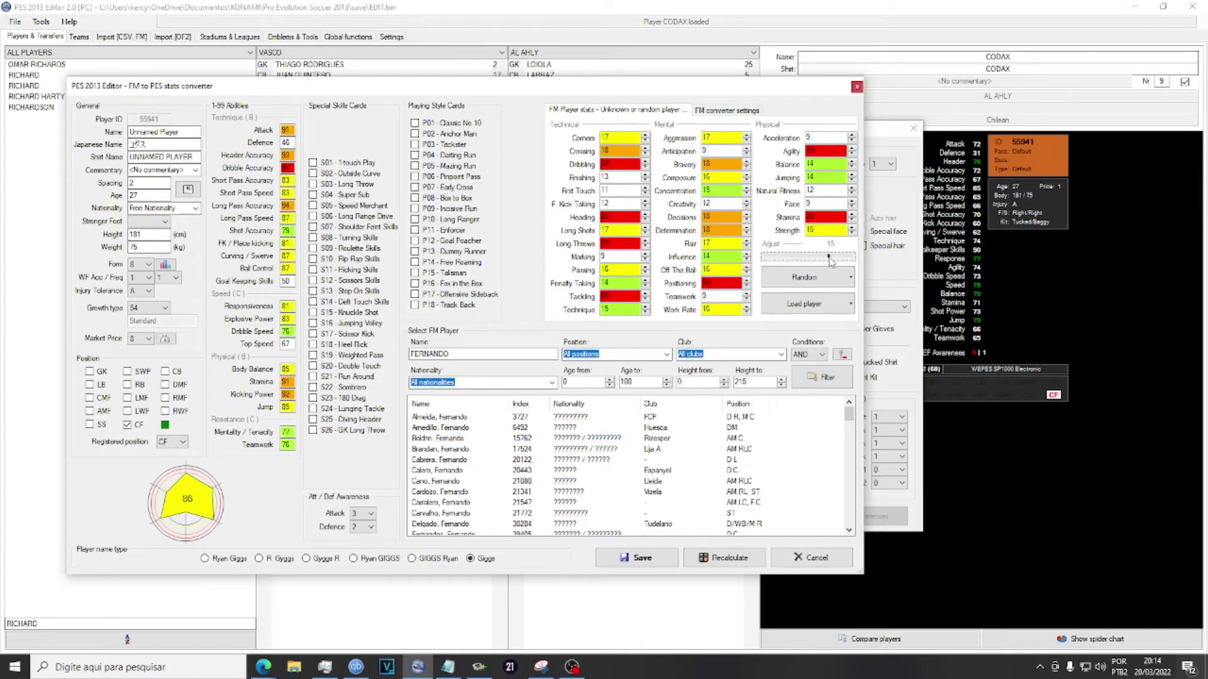
pyautogui.press('Left')
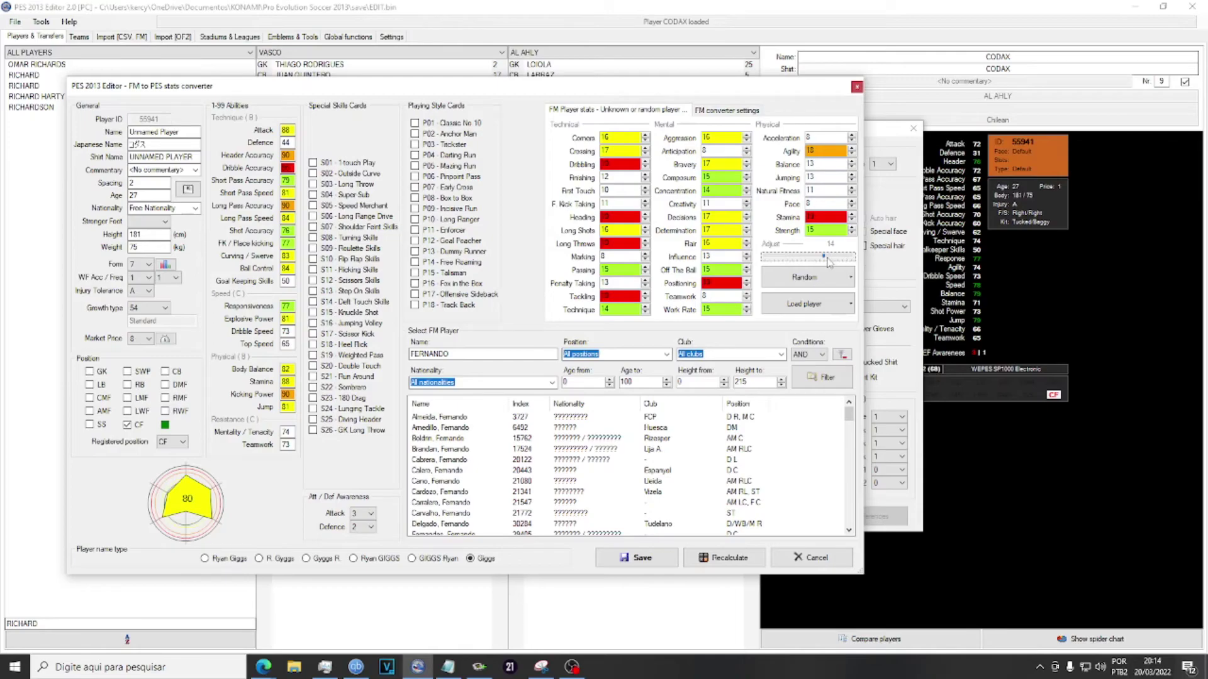
pyautogui.moveTo(824, 258); pyautogui.dragTo(852, 261)
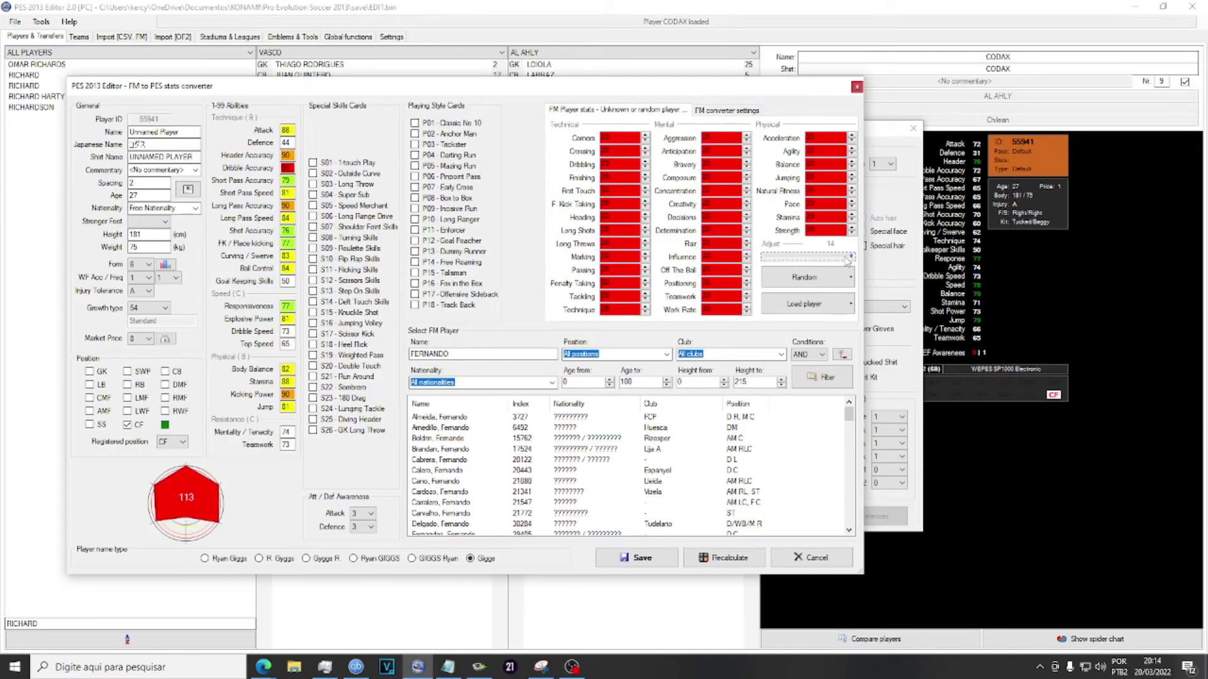
pyautogui.moveTo(853, 261); pyautogui.dragTo(806, 258)
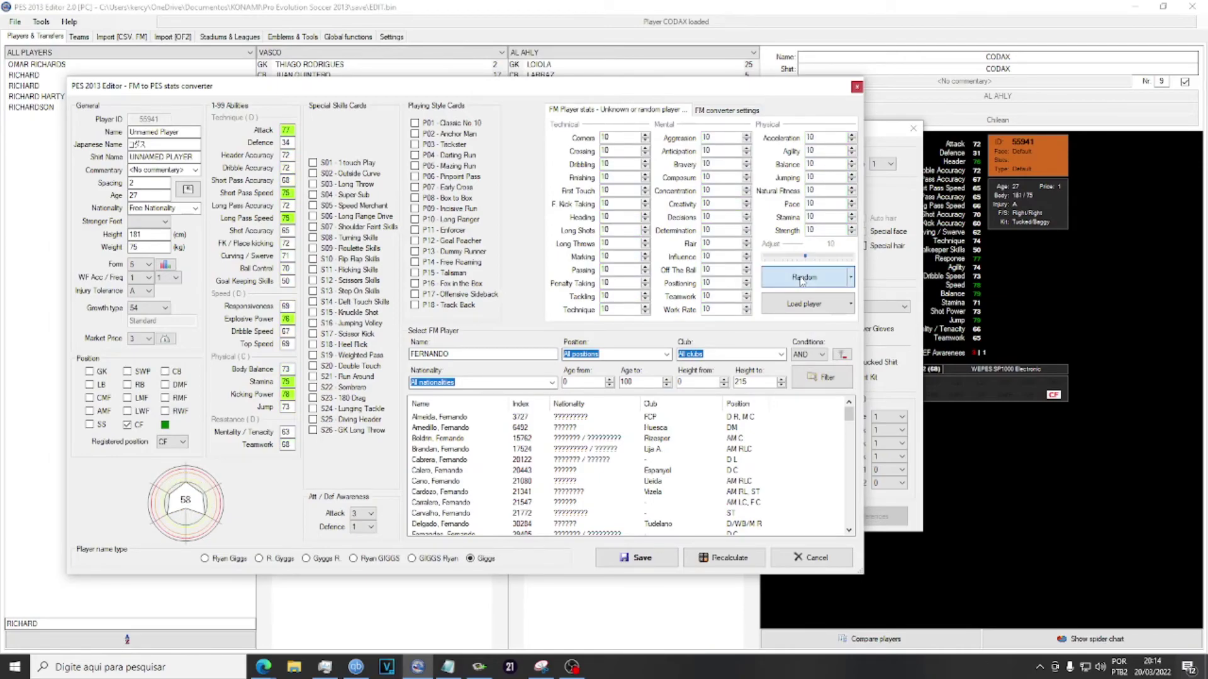
# Generate a fresh set of random FM player stats and raise their overall adjustment level to 16.
pyautogui.click(805, 276)
pyautogui.moveTo(812, 260); pyautogui.dragTo(834, 260)
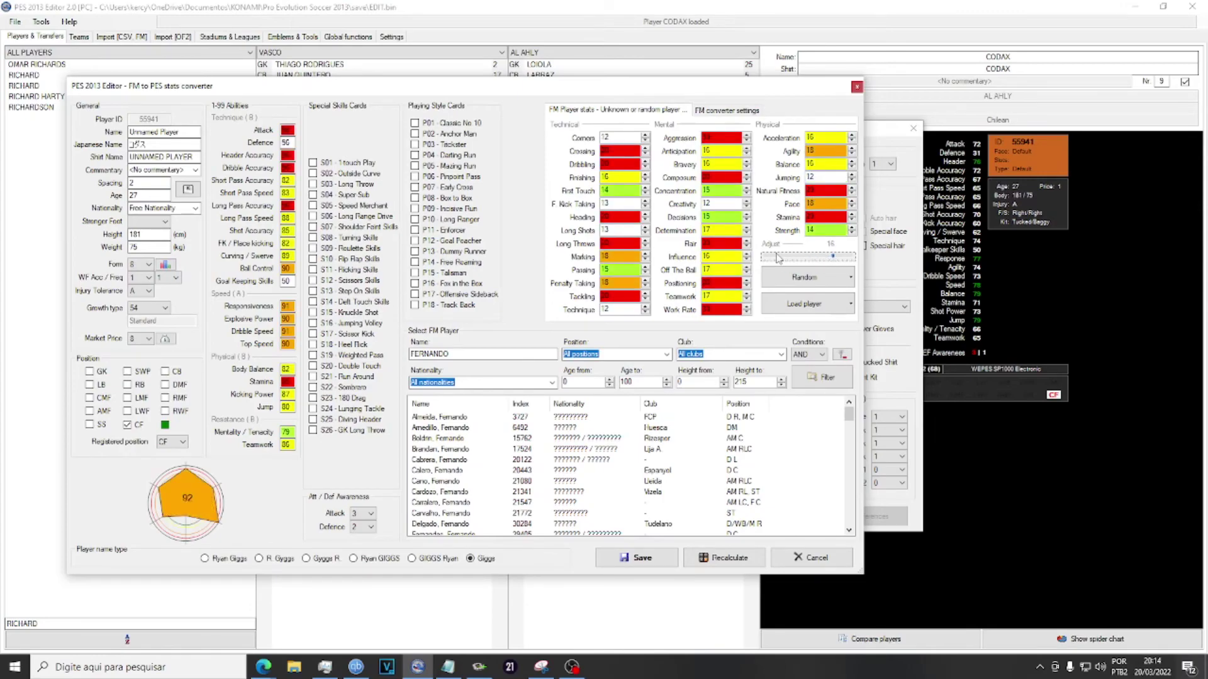